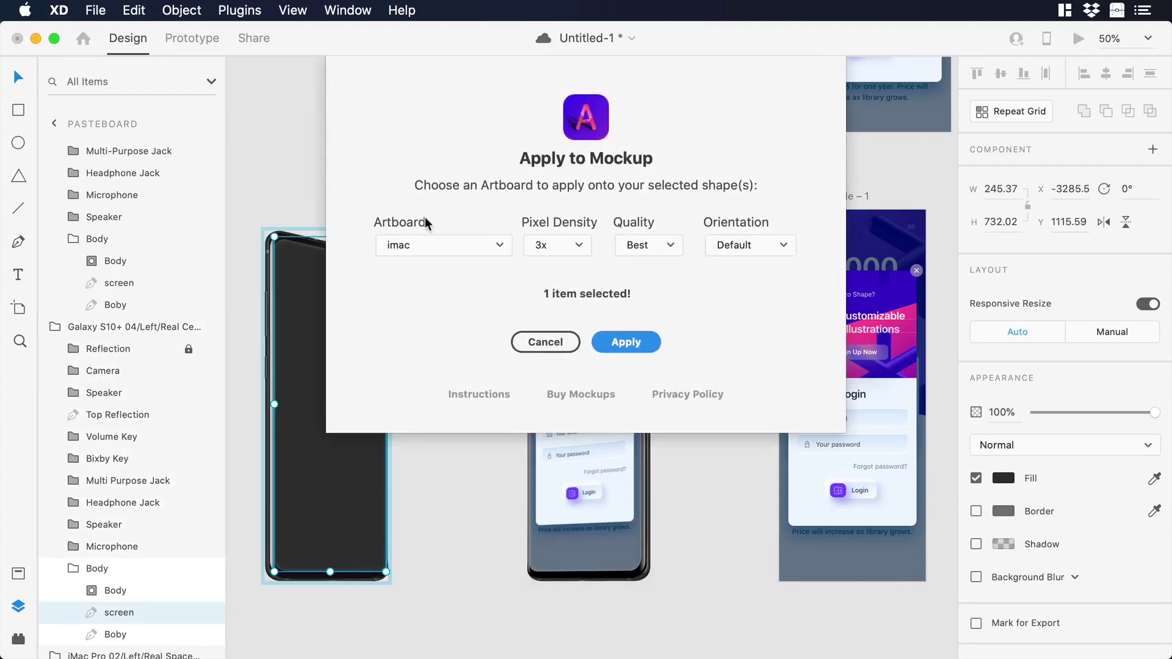
- Apply the Android Mobile – 1 artboard to the Galaxy screen, then zoom out to all mockups
click(427, 245)
click(424, 288)
click(618, 342)
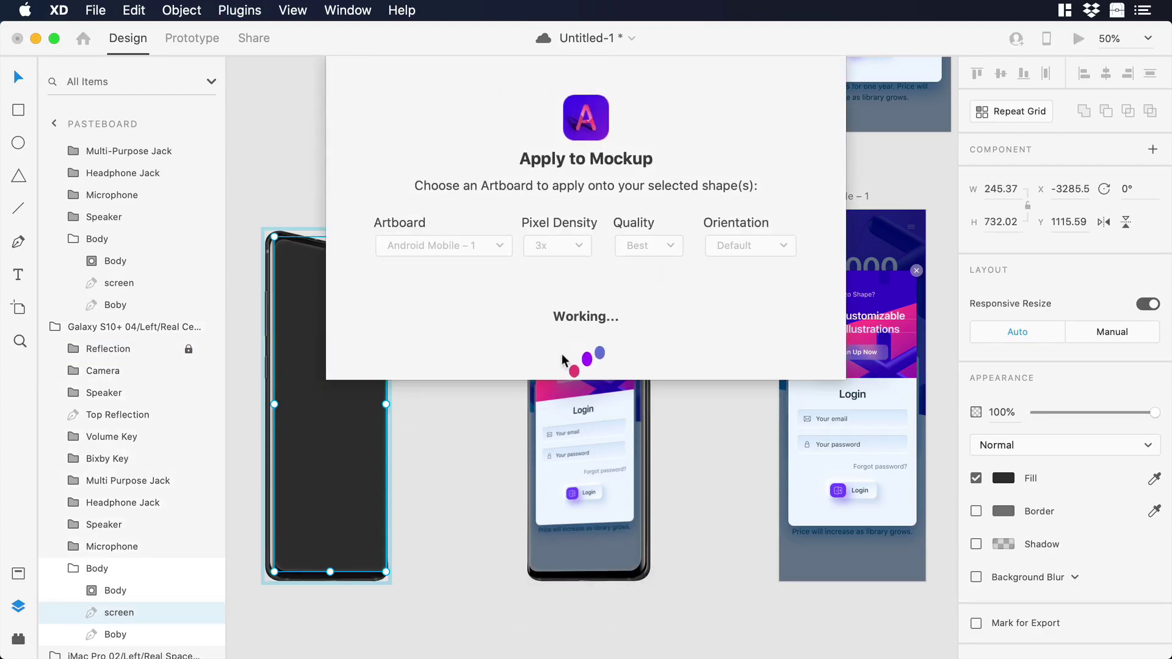
key(super+0)
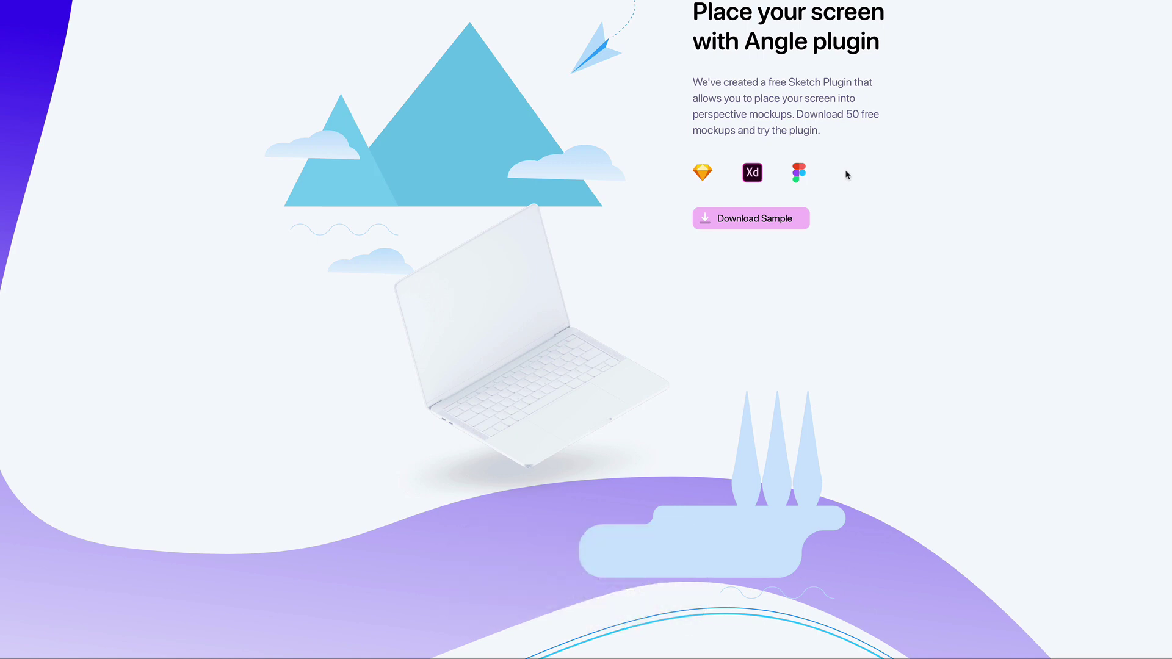
- Scroll down to the angle.sh mockup library and view the Android, then Desktop, collections
scroll(847, 175, down, 18)
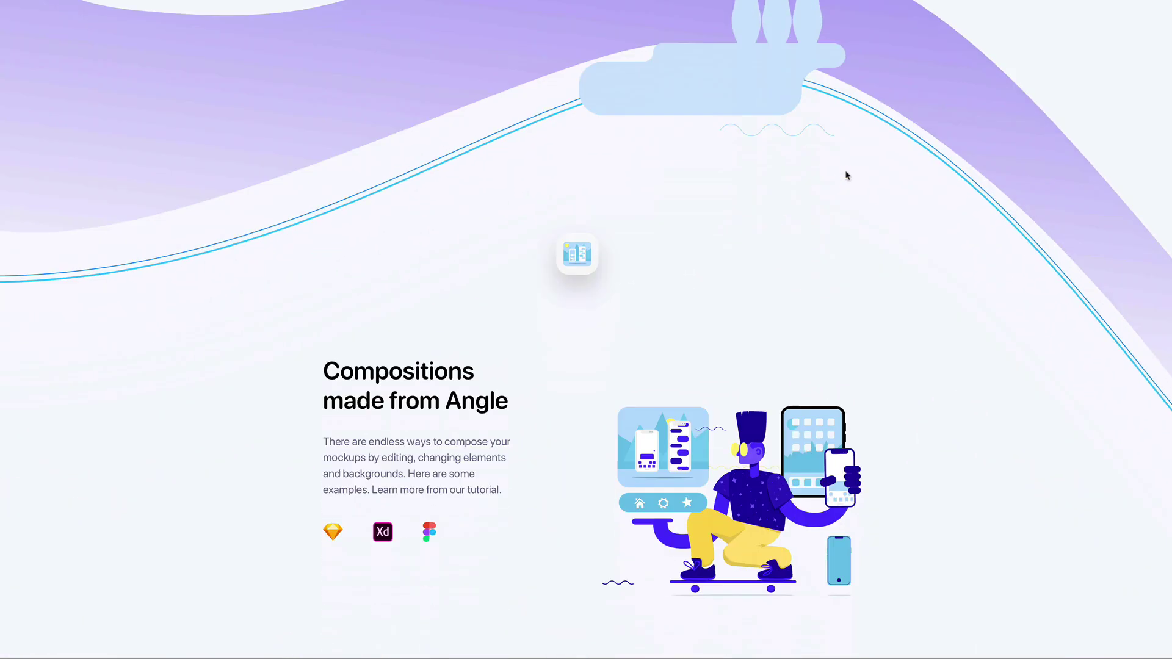
scroll(854, 180, down, 8)
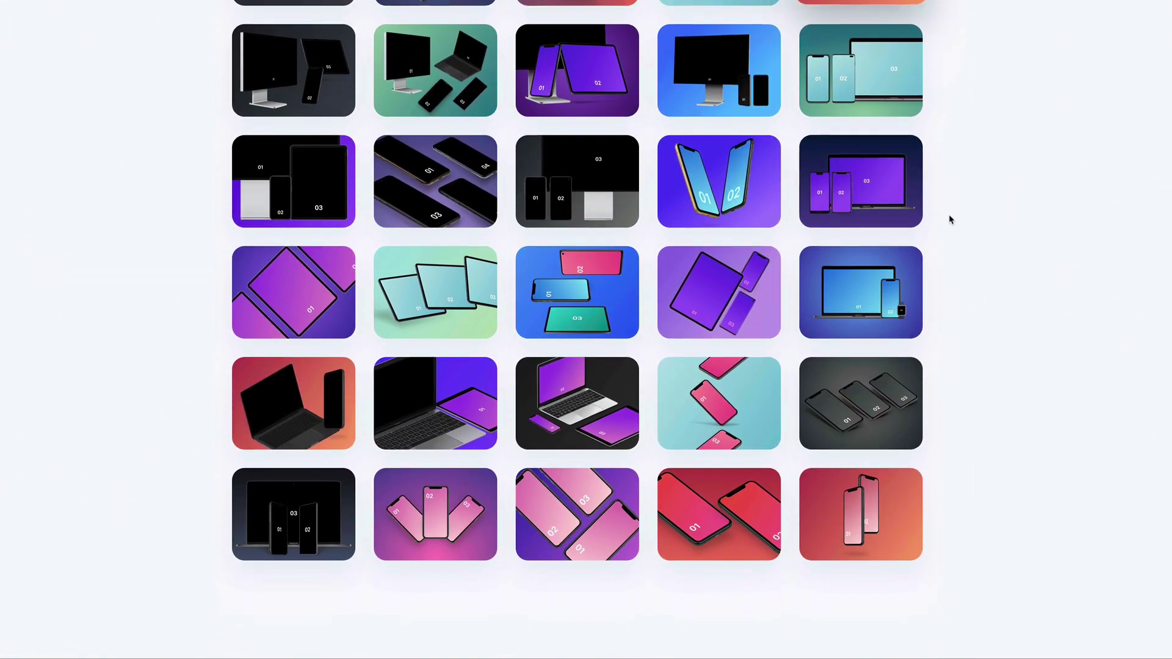
scroll(962, 221, down, 8)
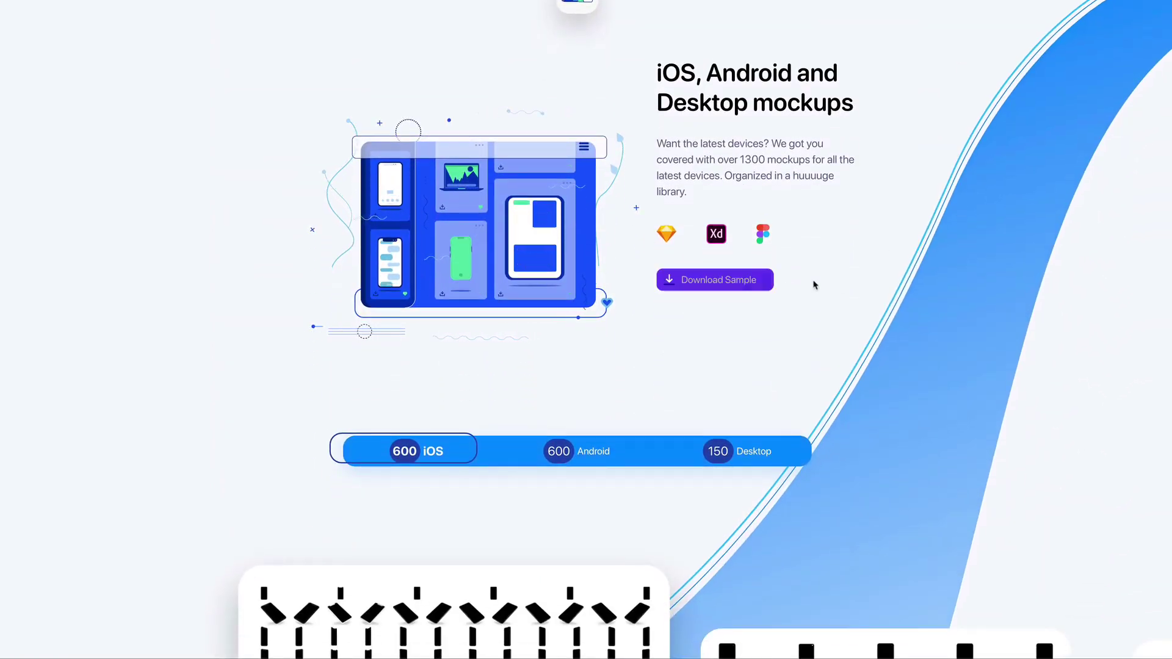
scroll(816, 280, down, 5)
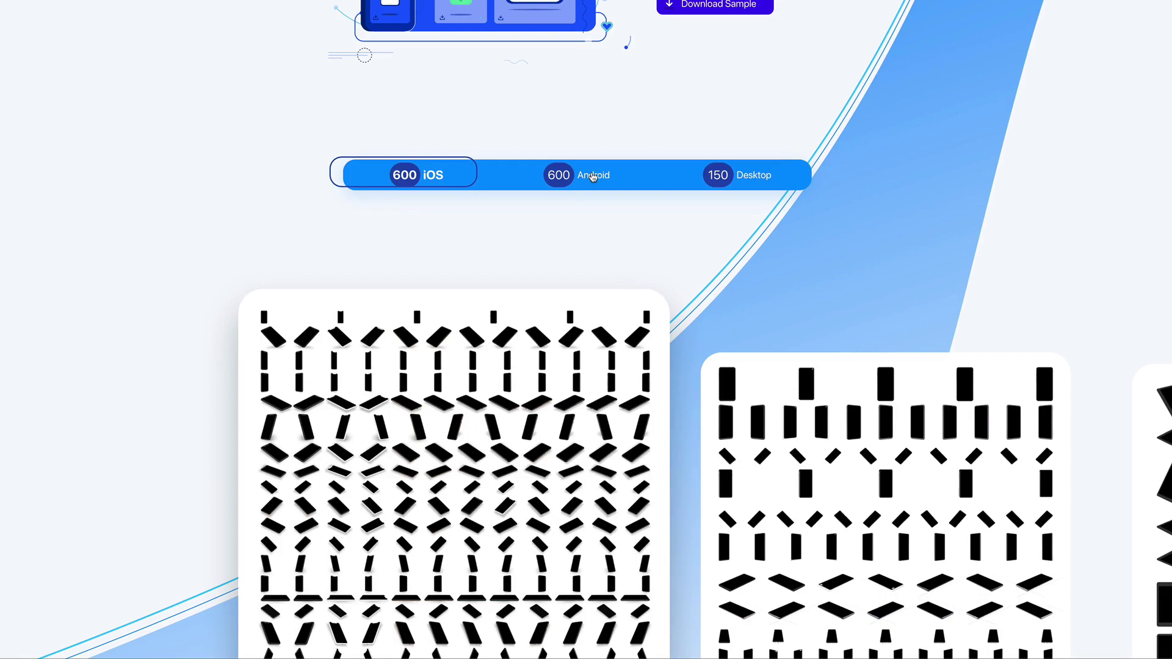
click(593, 177)
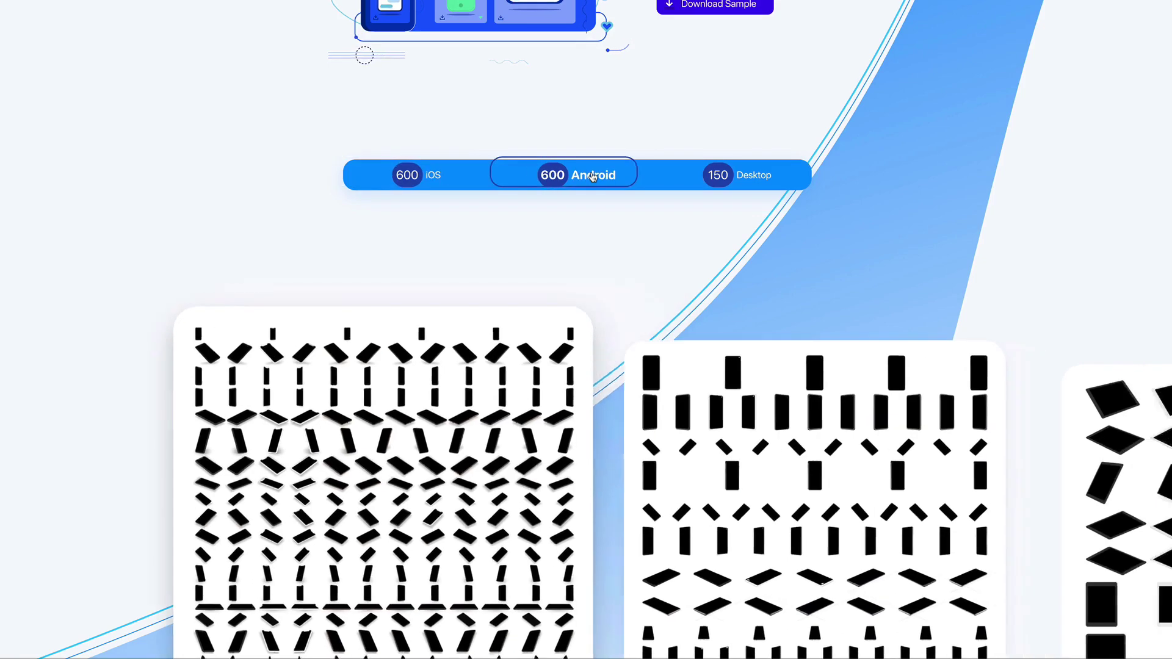
click(751, 177)
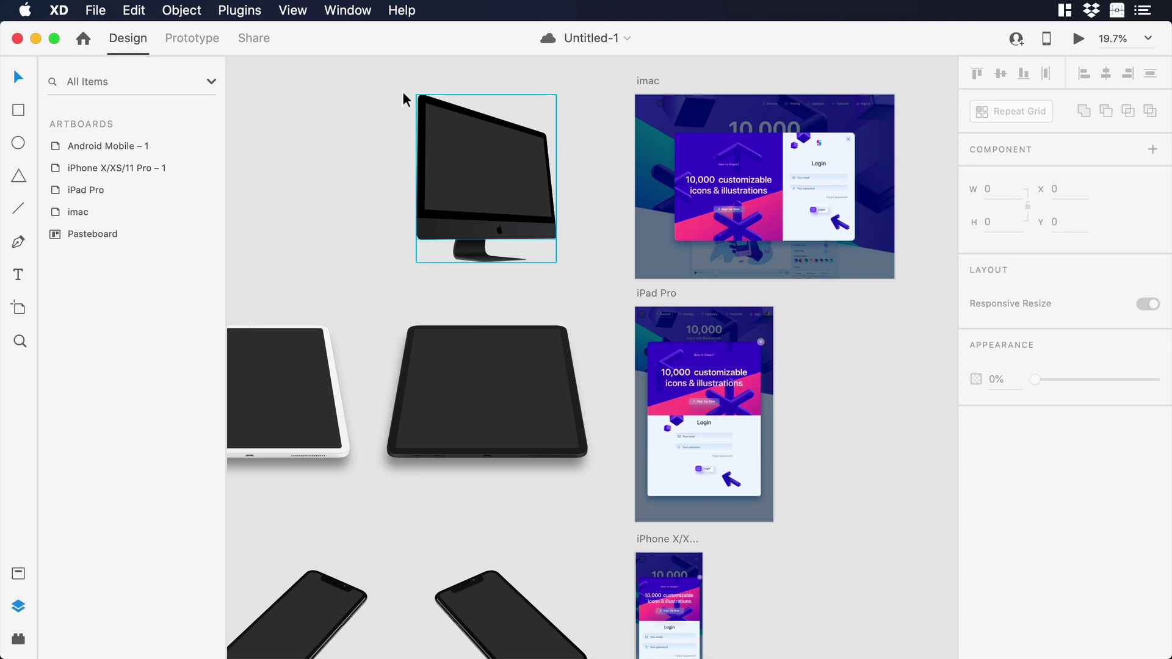
- Search 'Angle' in the Discover Plugins browser and install the Angle plugin
click(243, 16)
click(251, 35)
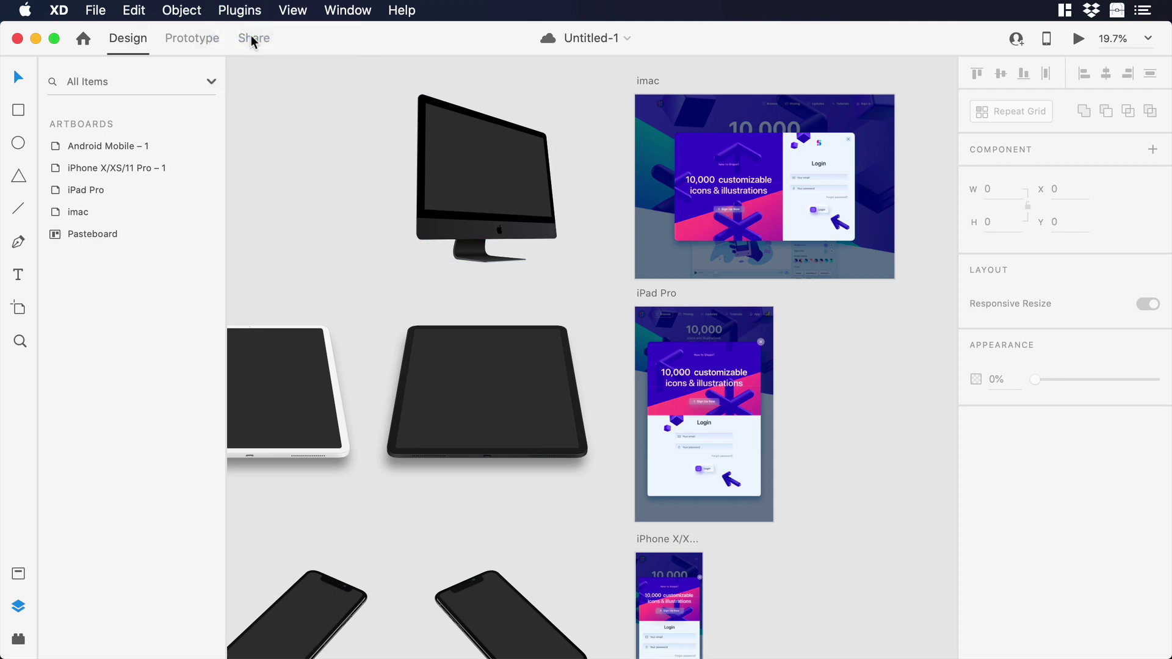
click(552, 130)
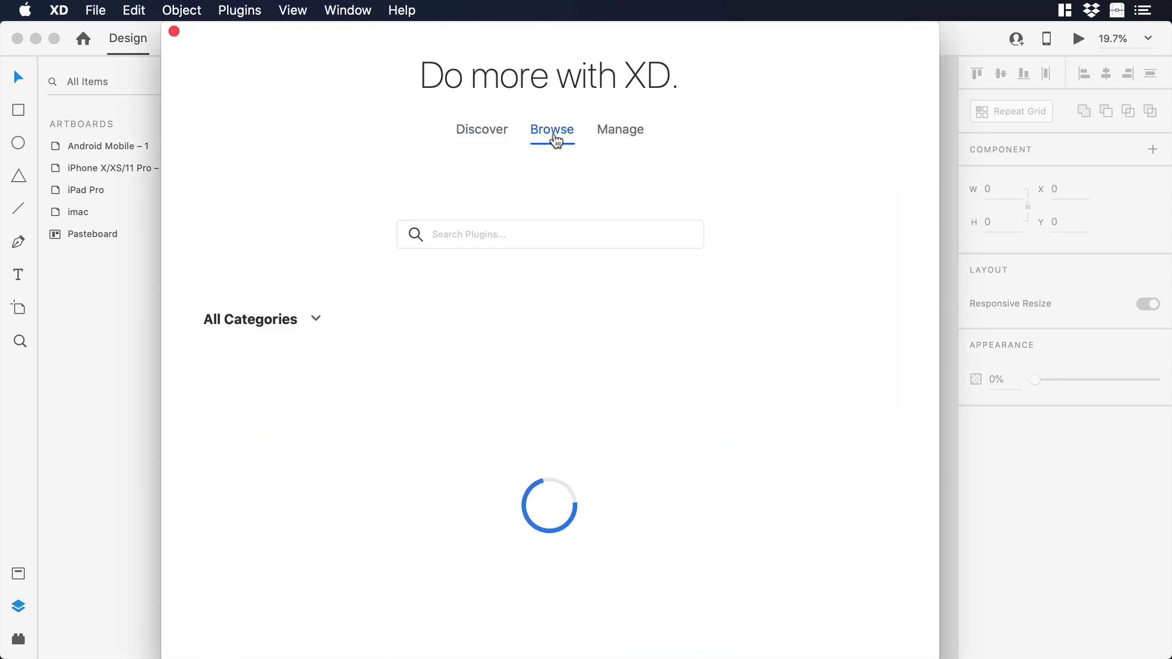
click(484, 234)
text(Angle)
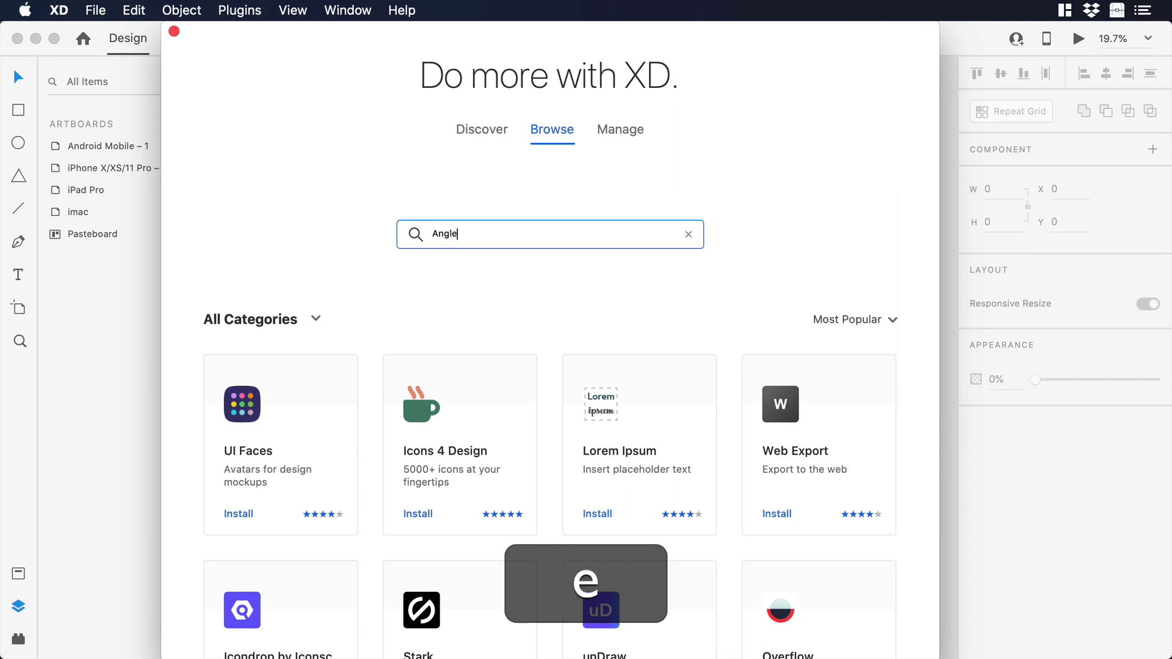
key(Return)
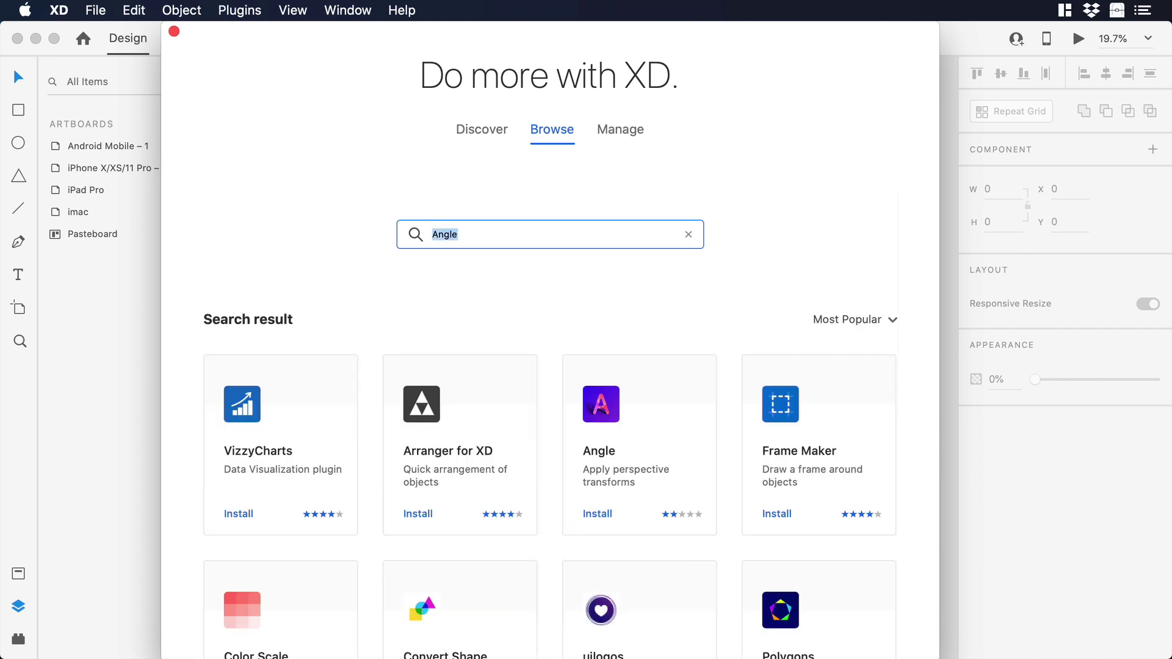
click(613, 408)
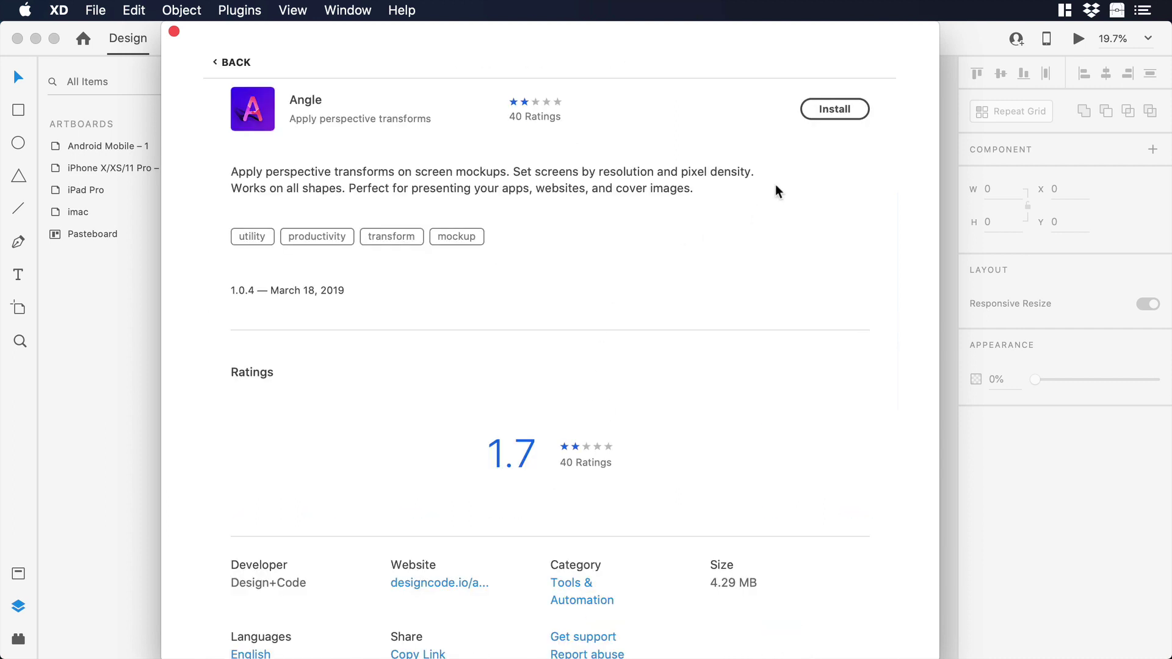
click(821, 113)
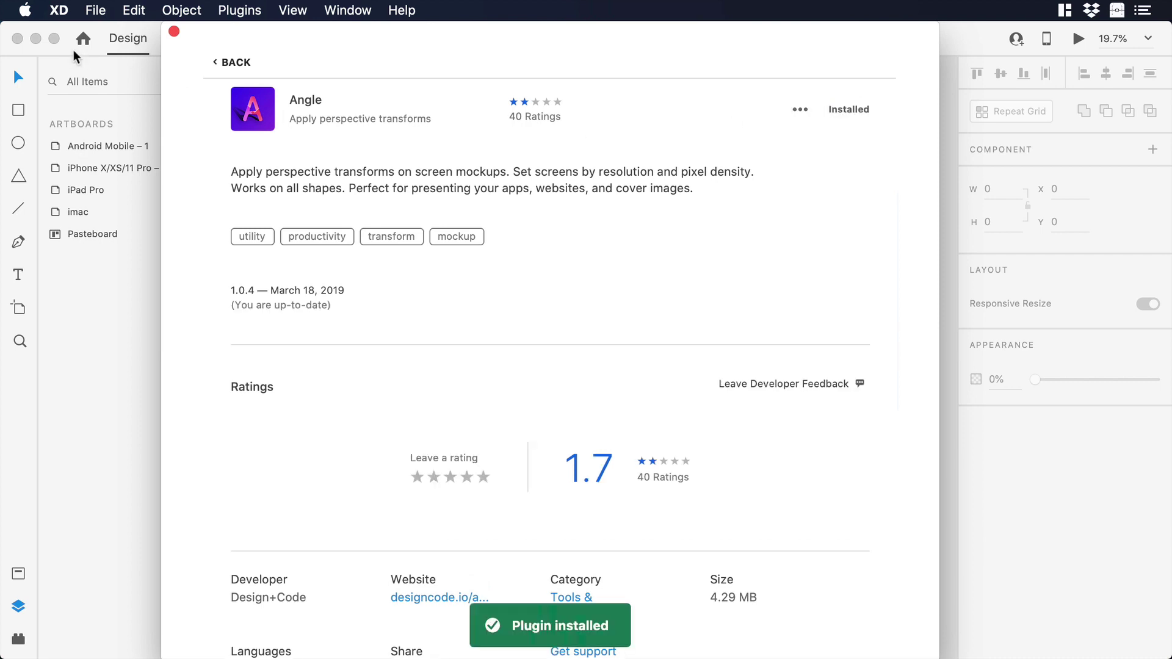
- Close the plugin marketplace, select the iMac's screen shape, and show the Plugins > Angle commands
click(175, 32)
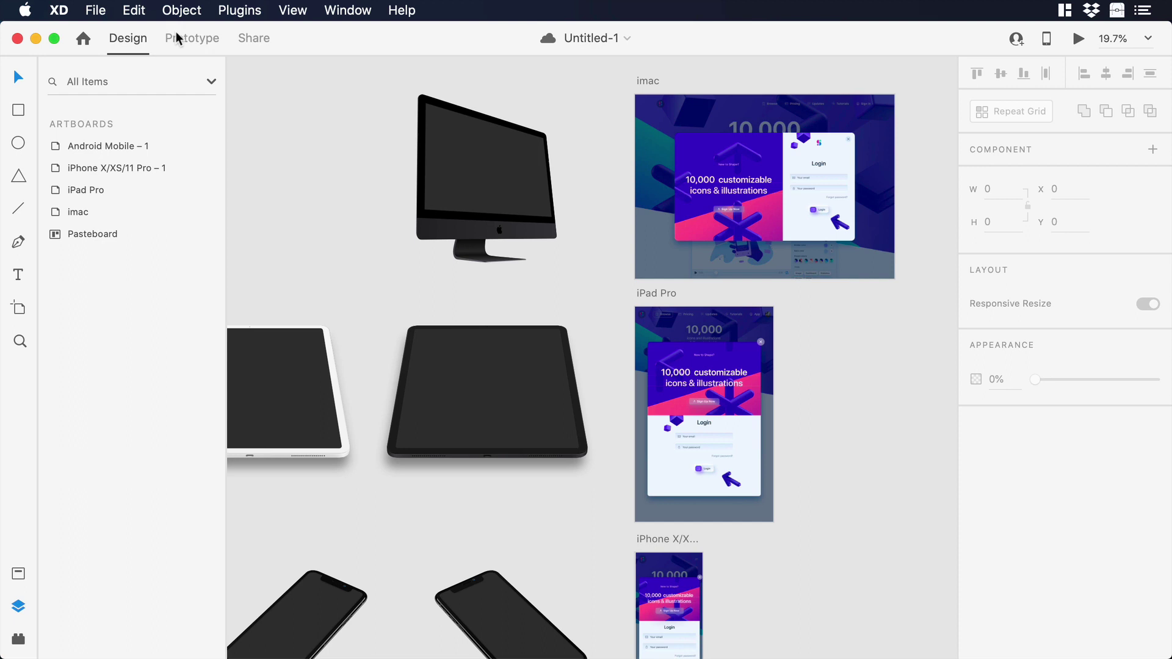
super+click(489, 163)
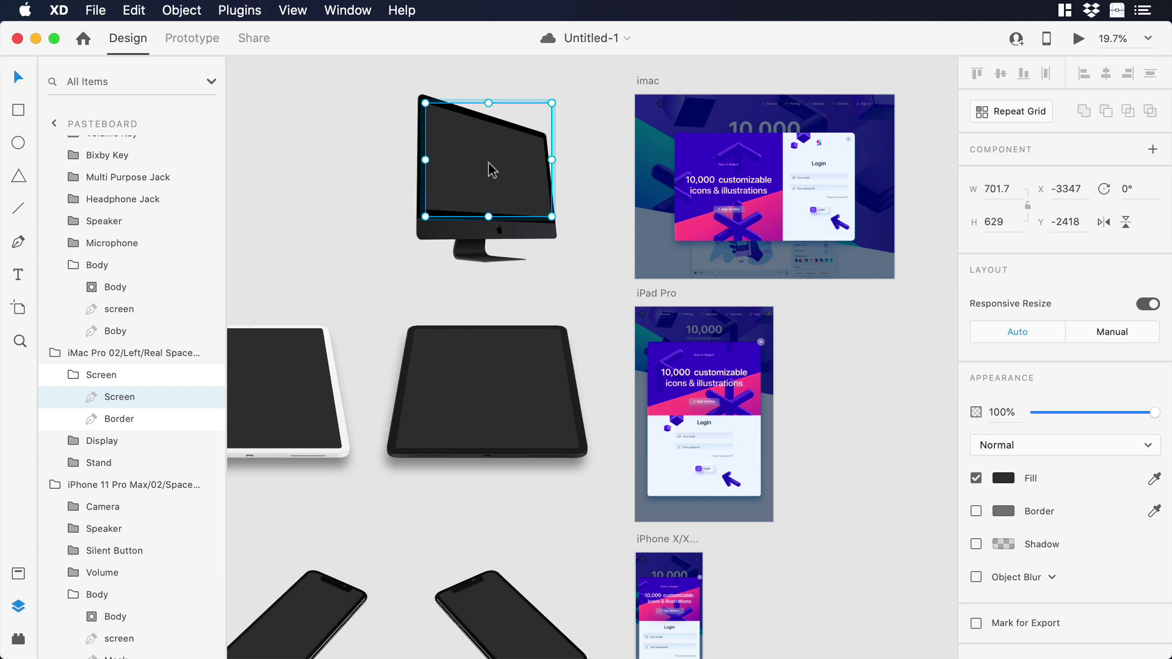
click(243, 10)
mouse_move(300, 40)
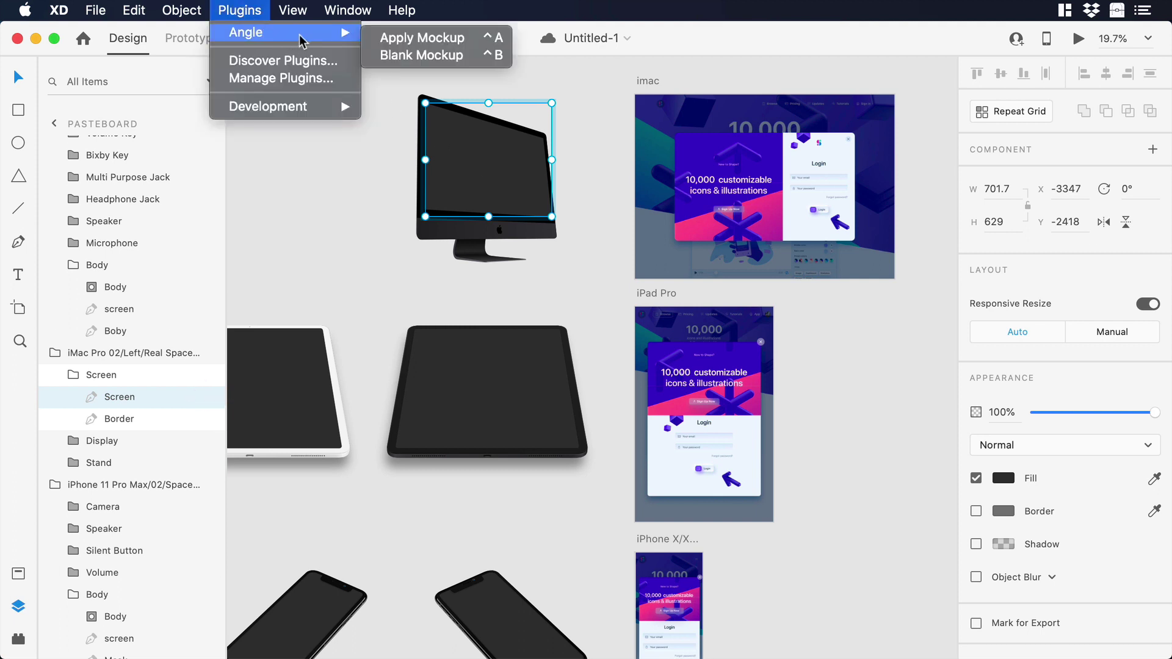
- Apply the imac artboard to the iMac screen with Angle's Apply Mockup
click(418, 39)
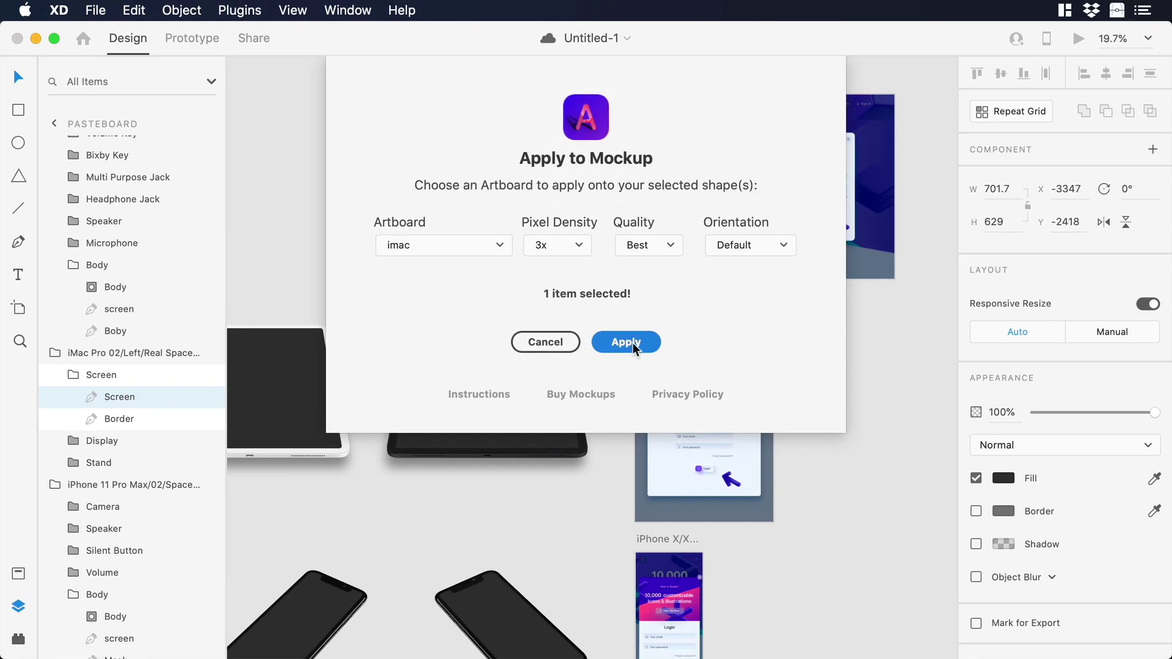
click(633, 343)
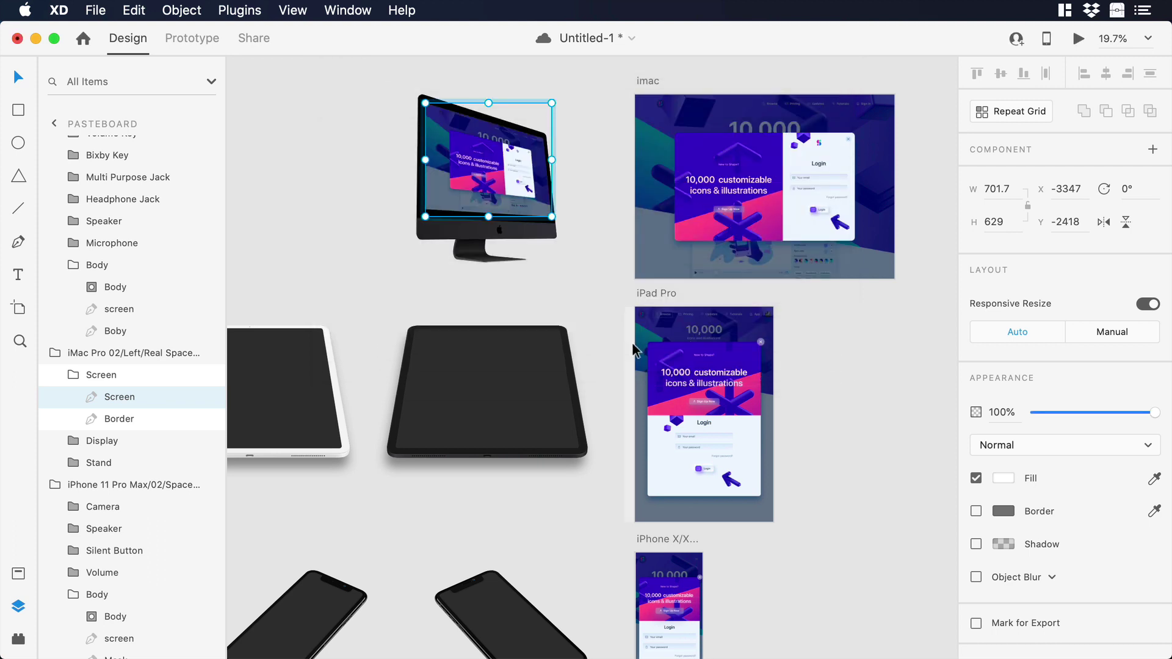
- Clear the selection, zoom in, and select the dark iPad Pro mockup's screen shape
scroll(632, 342, left, 2)
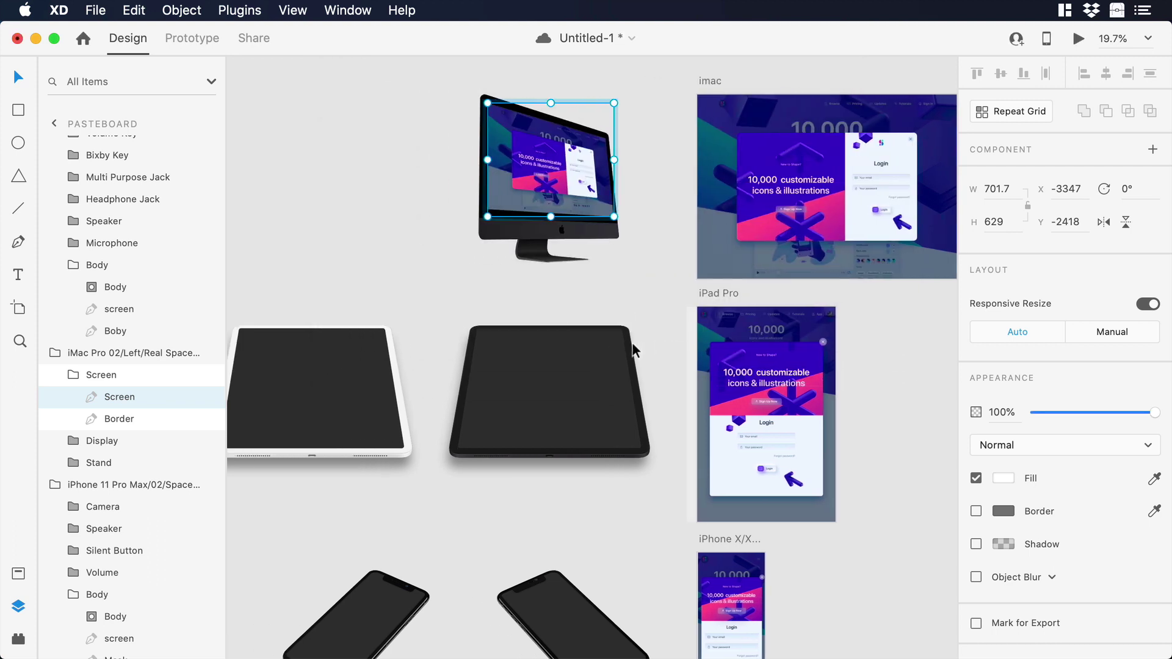
click(601, 287)
scroll(602, 284, up, 2)
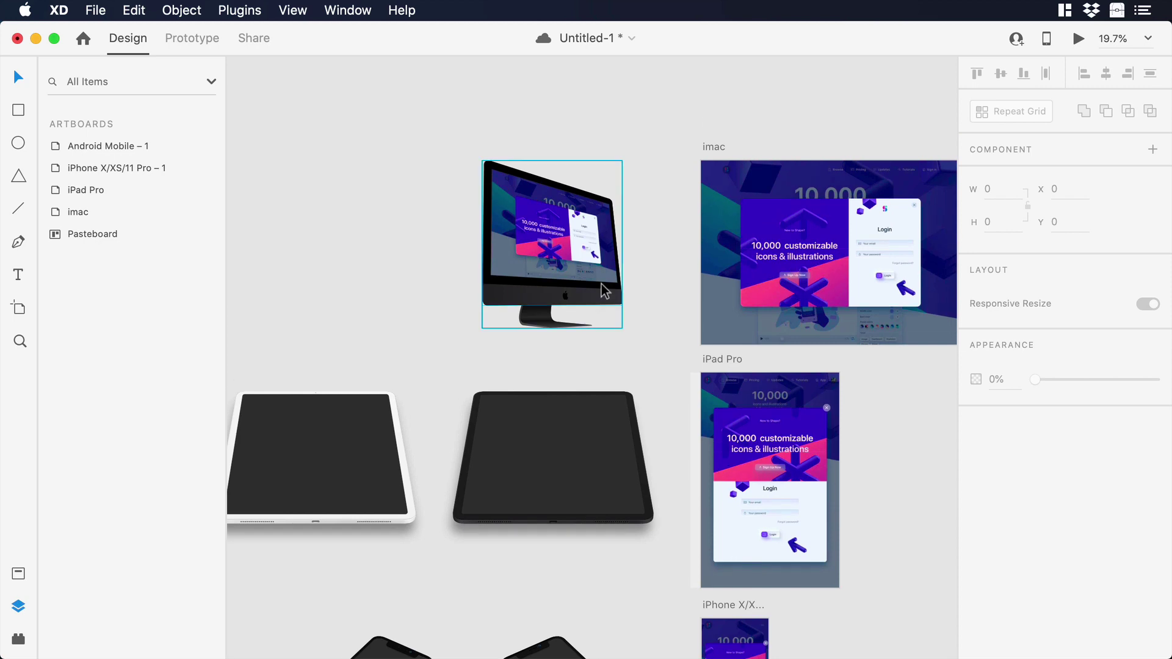
key(super+equal)
key(super+equal)
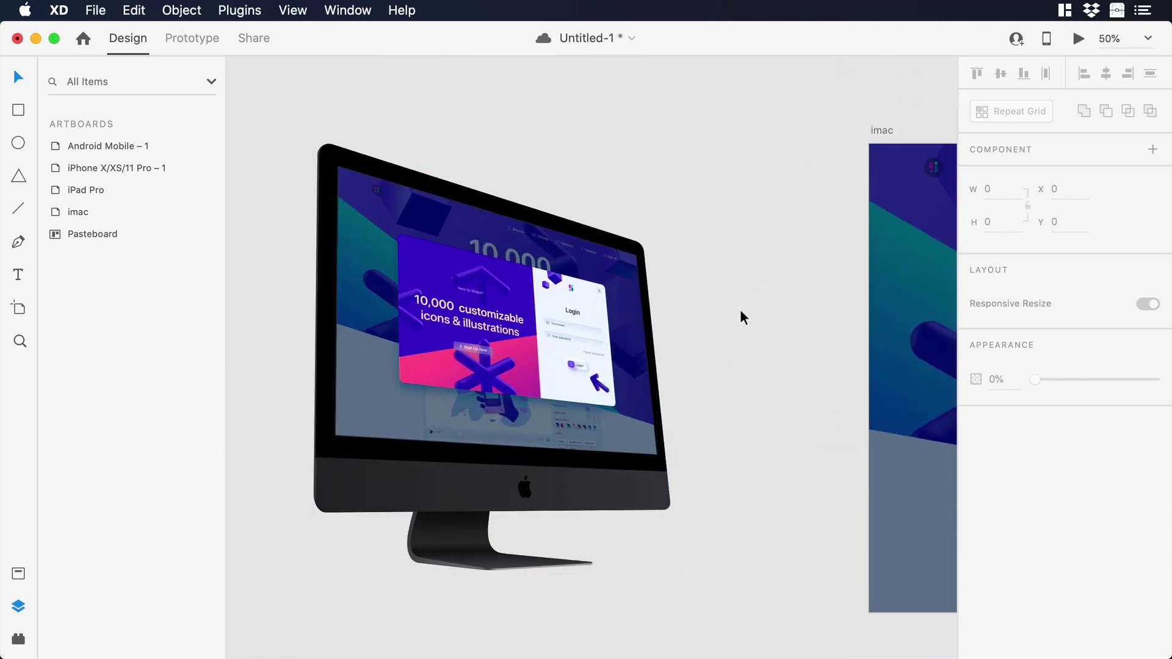
scroll(740, 313, down, 10)
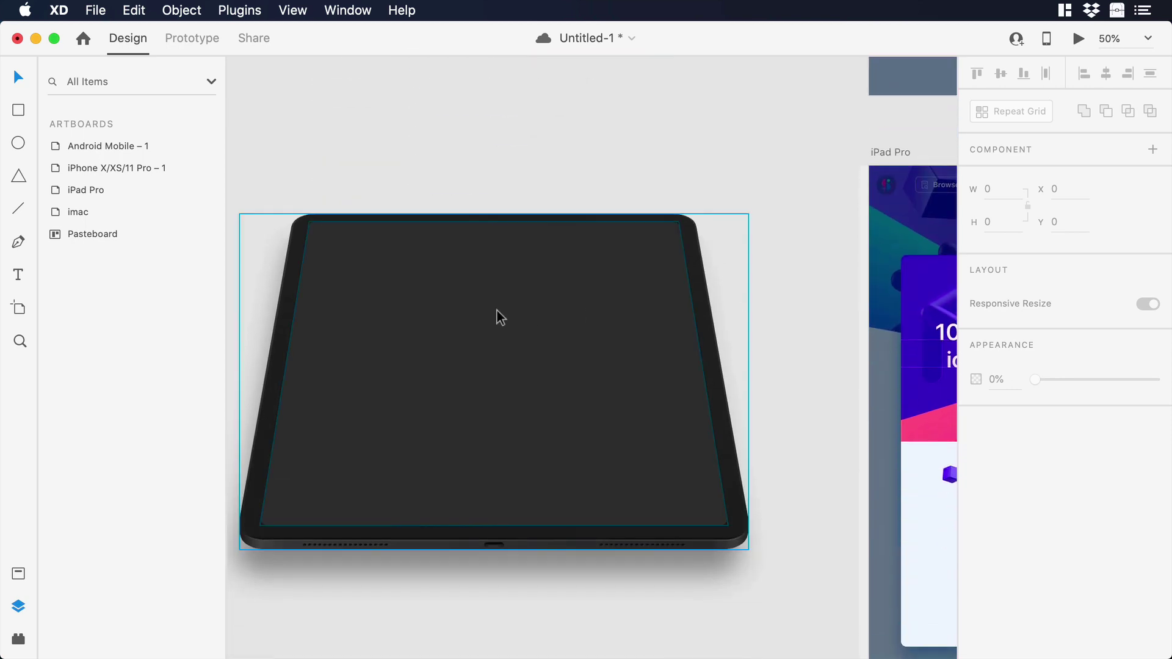
super+click(497, 310)
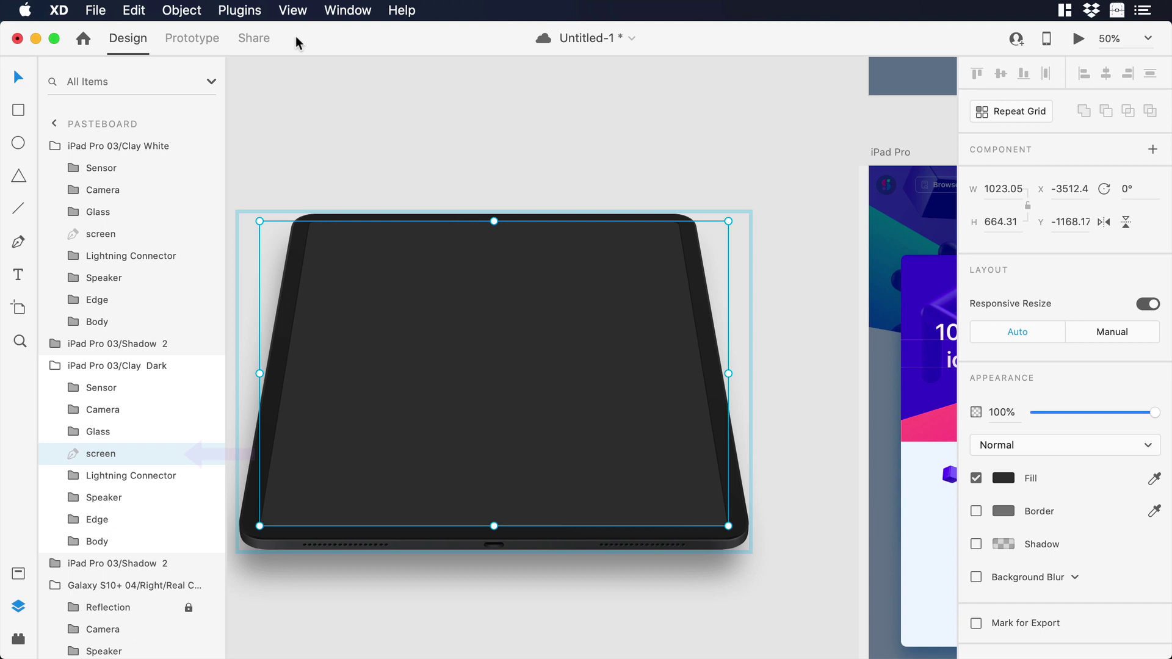
- Apply the iPad Pro artboard to the dark iPad's screen through Angle's Apply Mockup dialog
click(239, 10)
mouse_move(287, 33)
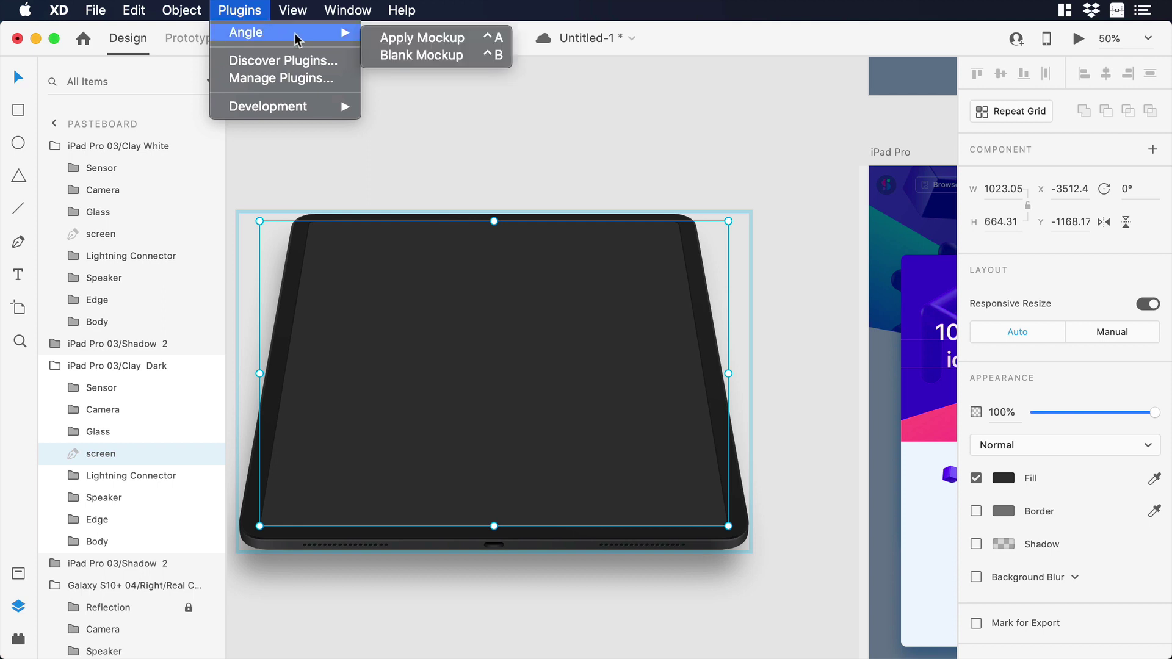
click(411, 38)
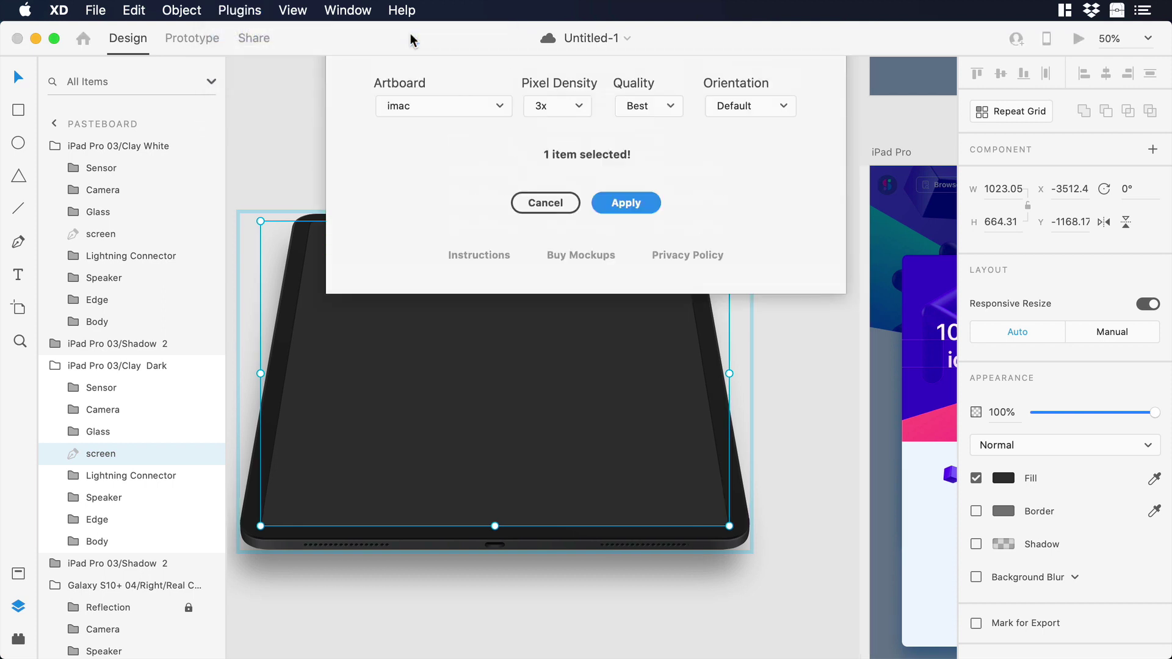
click(498, 247)
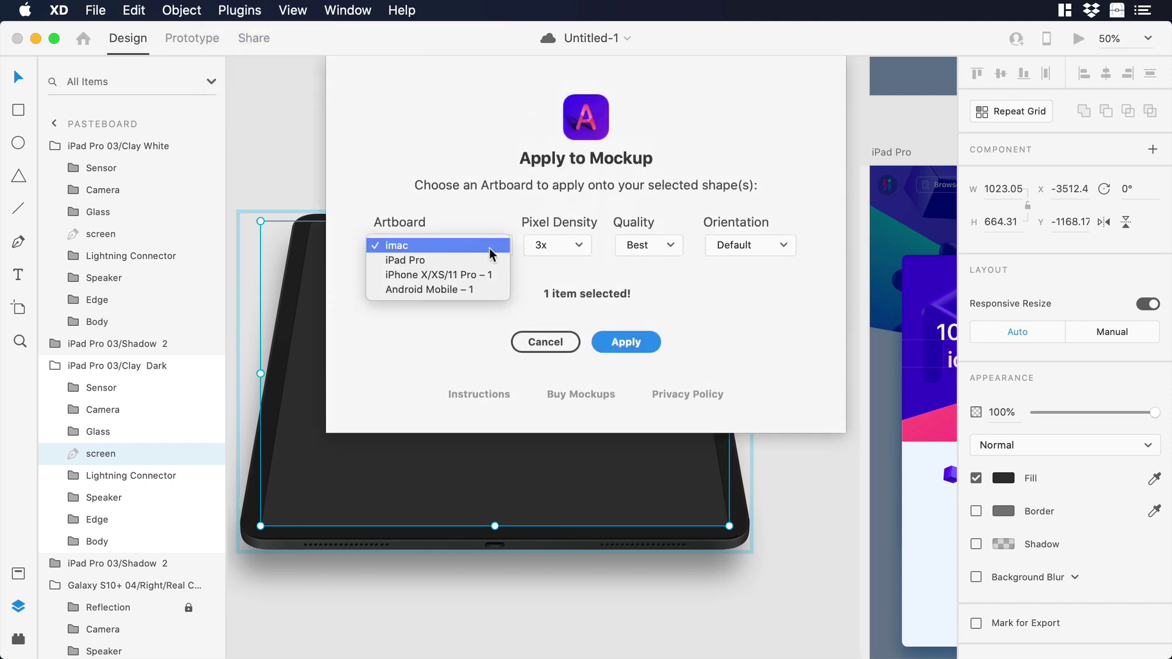
click(476, 256)
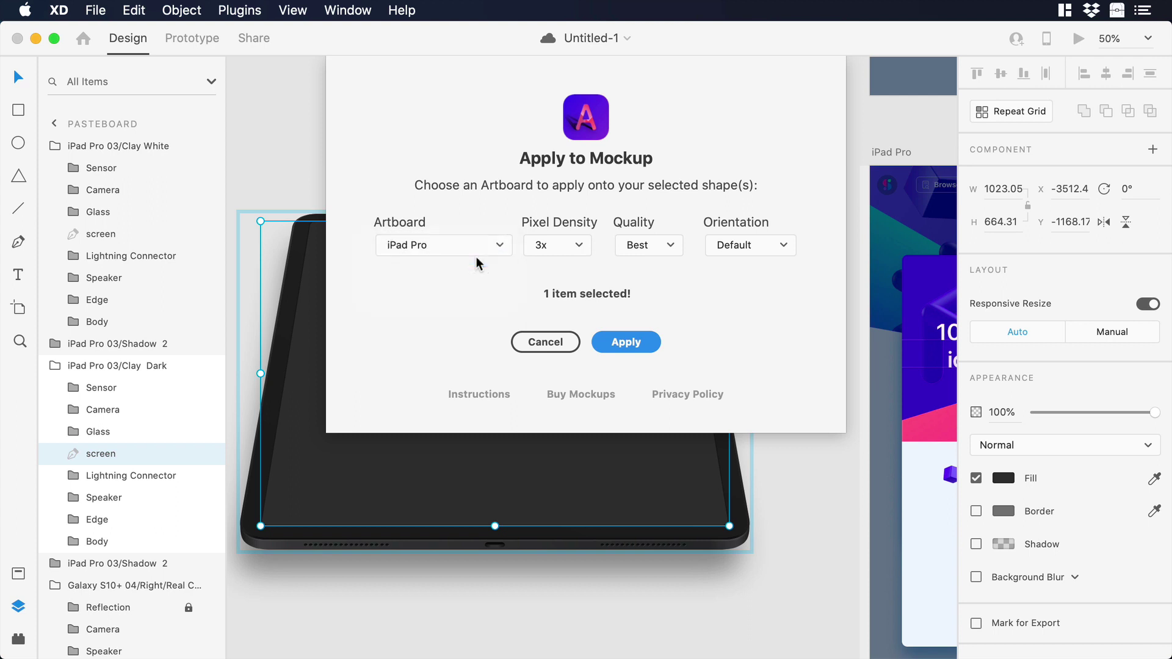
click(621, 343)
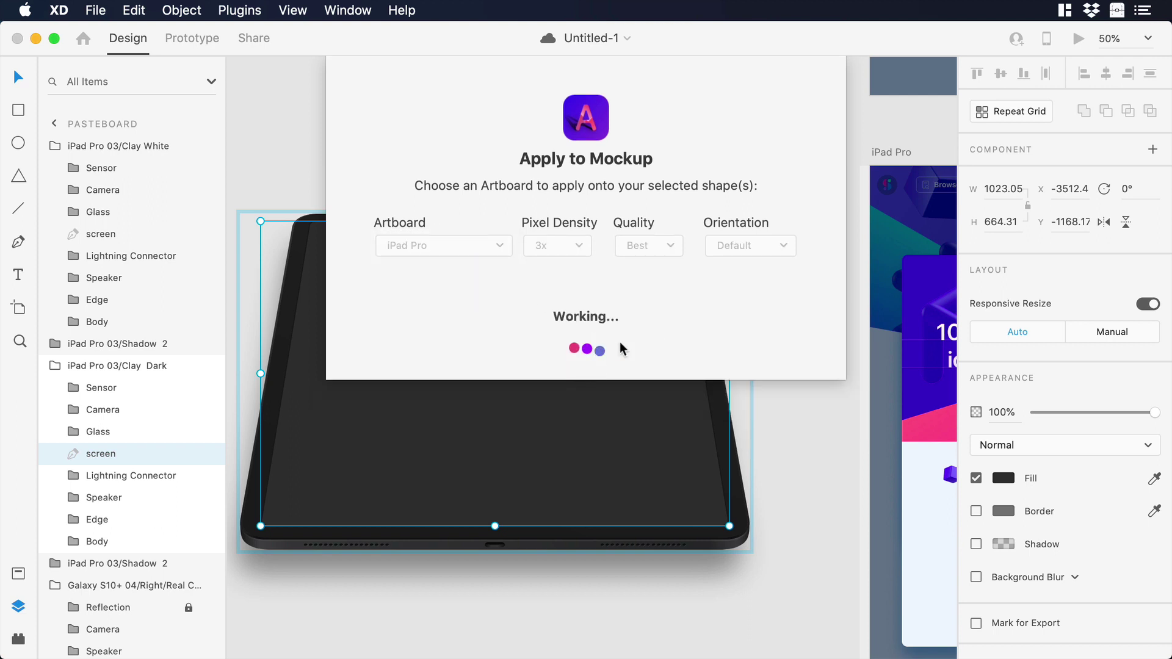
scroll(621, 348, left, 10)
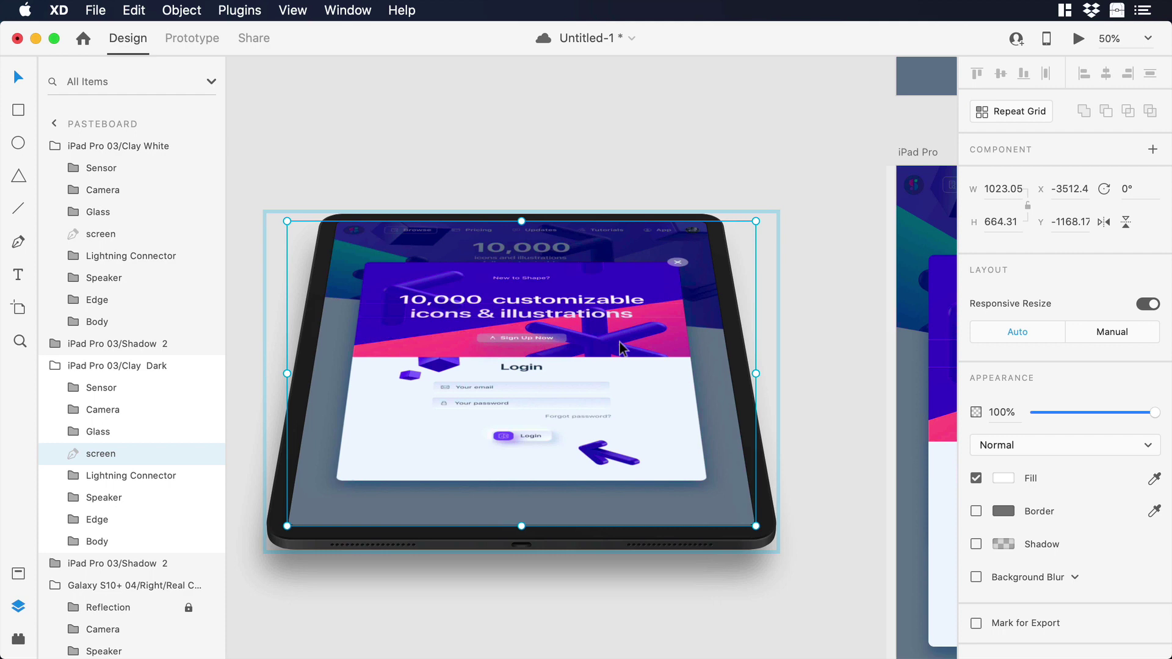
scroll(620, 348, left, 2)
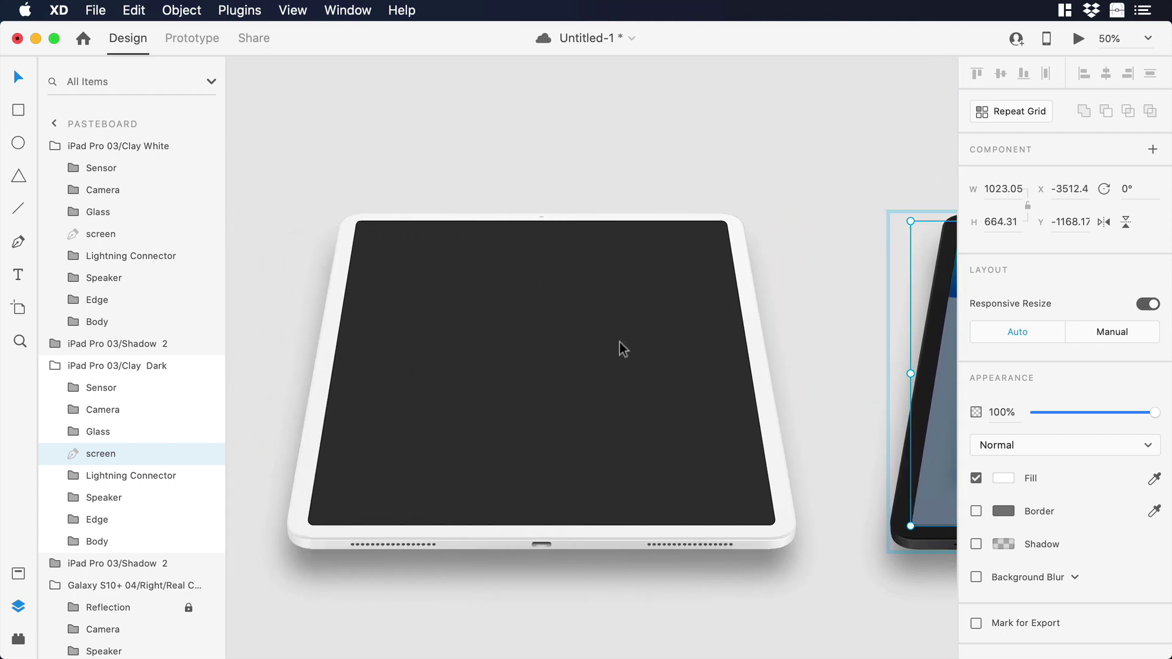
- Select the white iPad's screen layer and apply the iPad Pro artboard with Ctrl+A
double_click(620, 343)
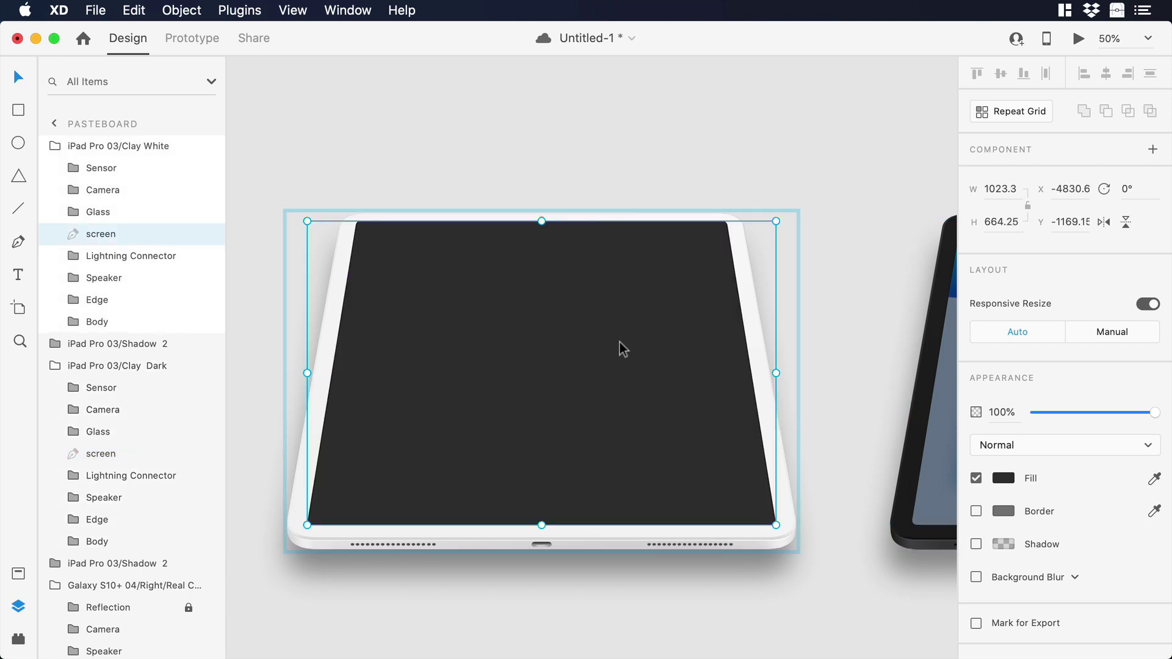
key(ctrl+a)
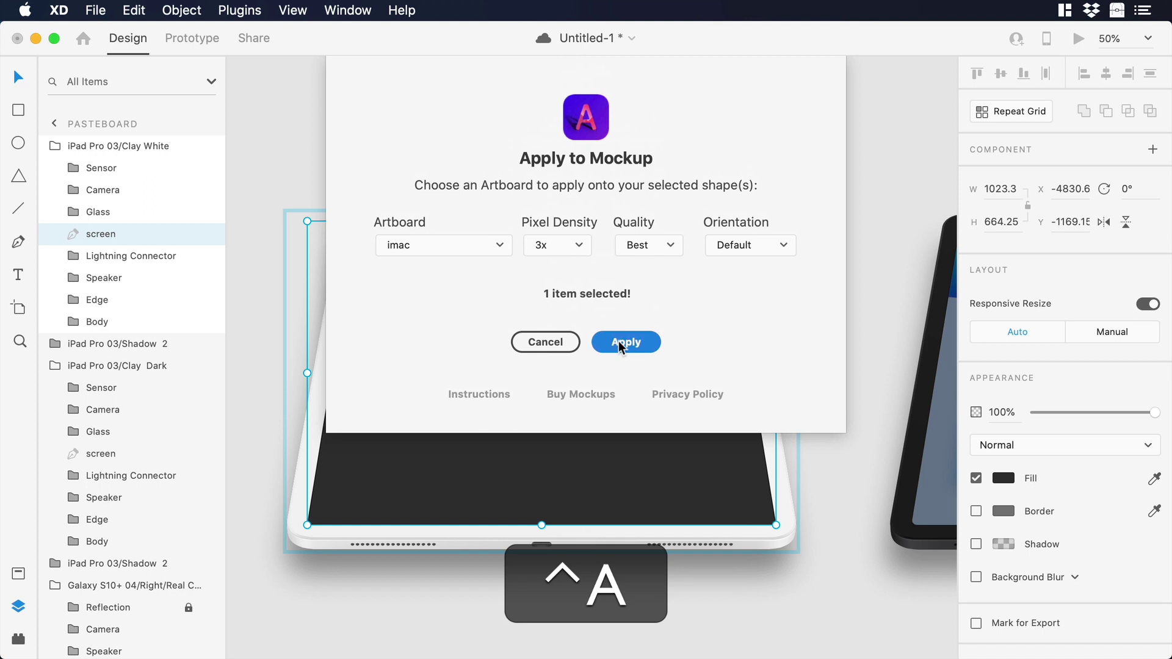
click(497, 245)
click(492, 259)
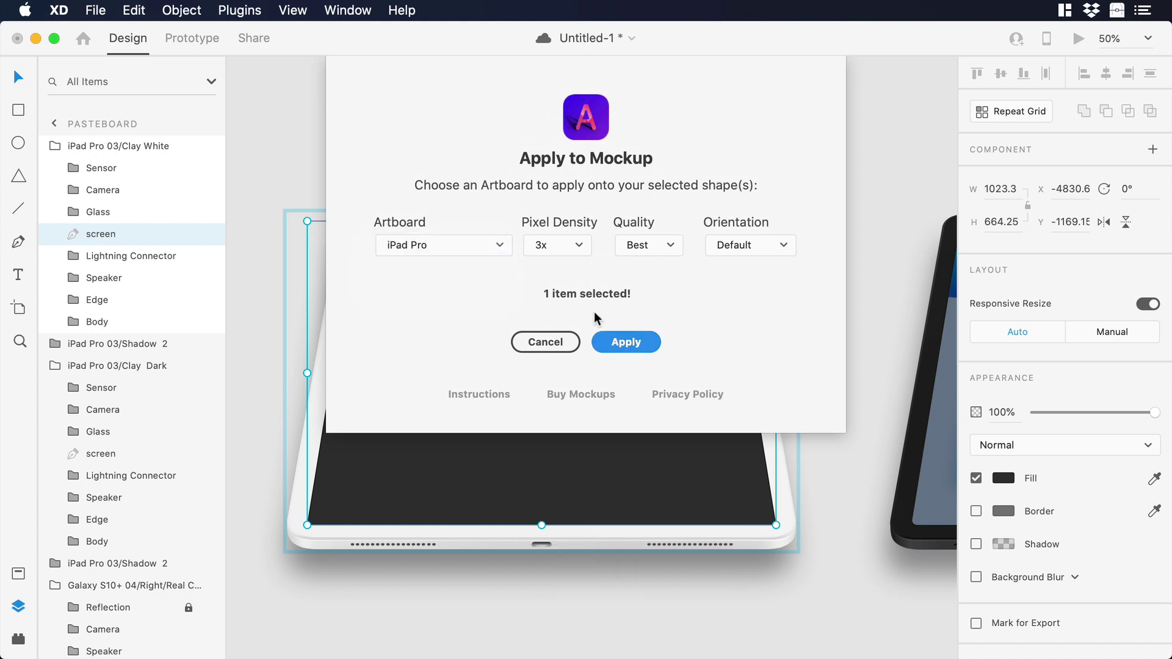
click(626, 339)
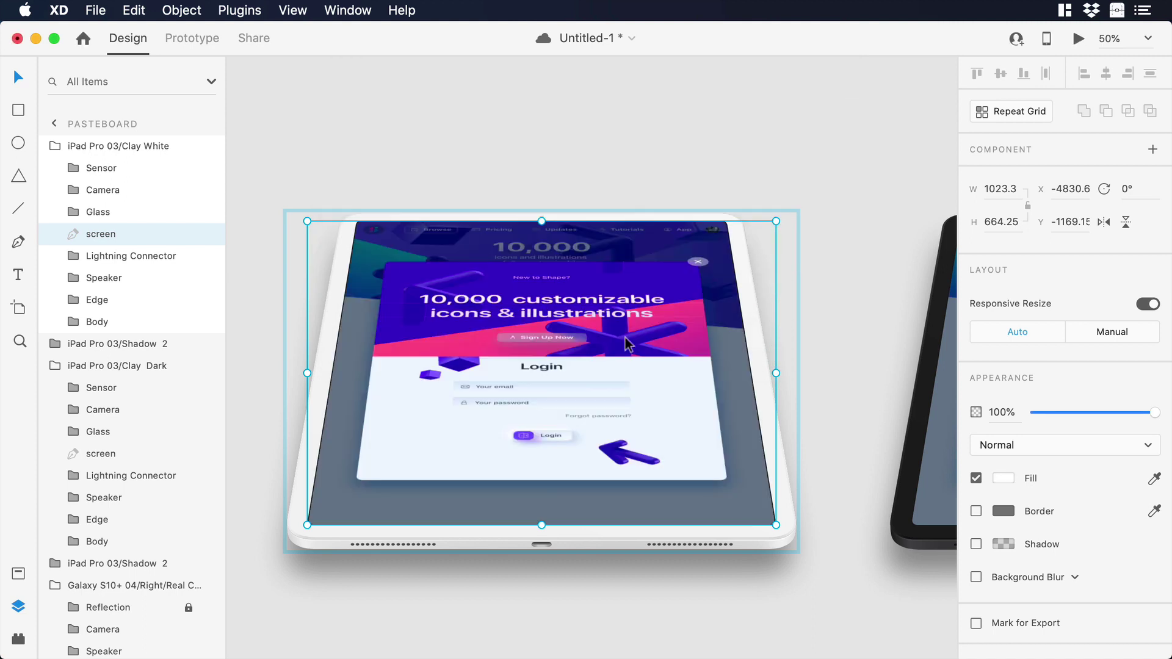
scroll(625, 336, down, 10)
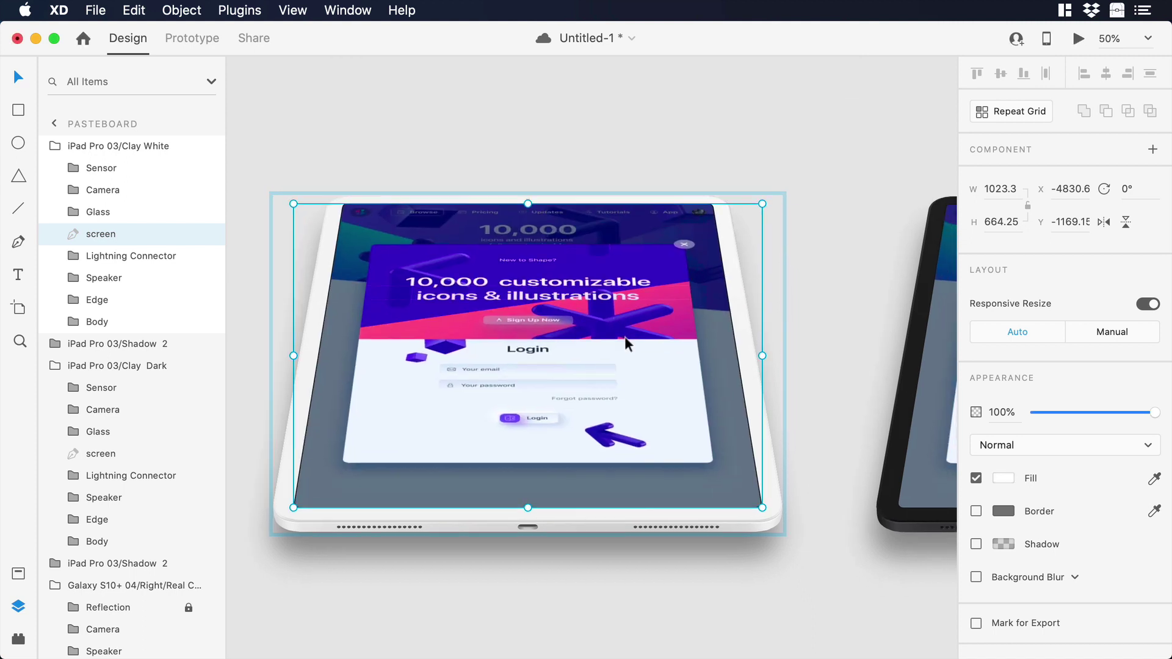
- Select the first iPhone's nested screen layer and apply the iPhone X/XS/11 Pro – 1 artboard
scroll(462, 449, right, 4)
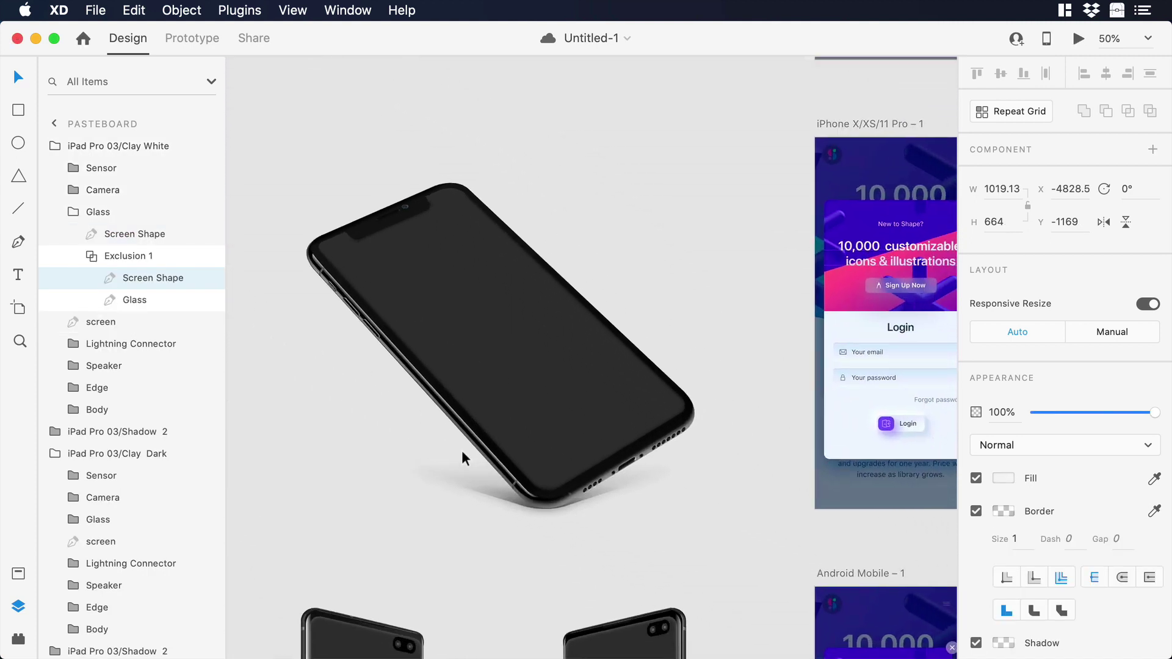
key(super)
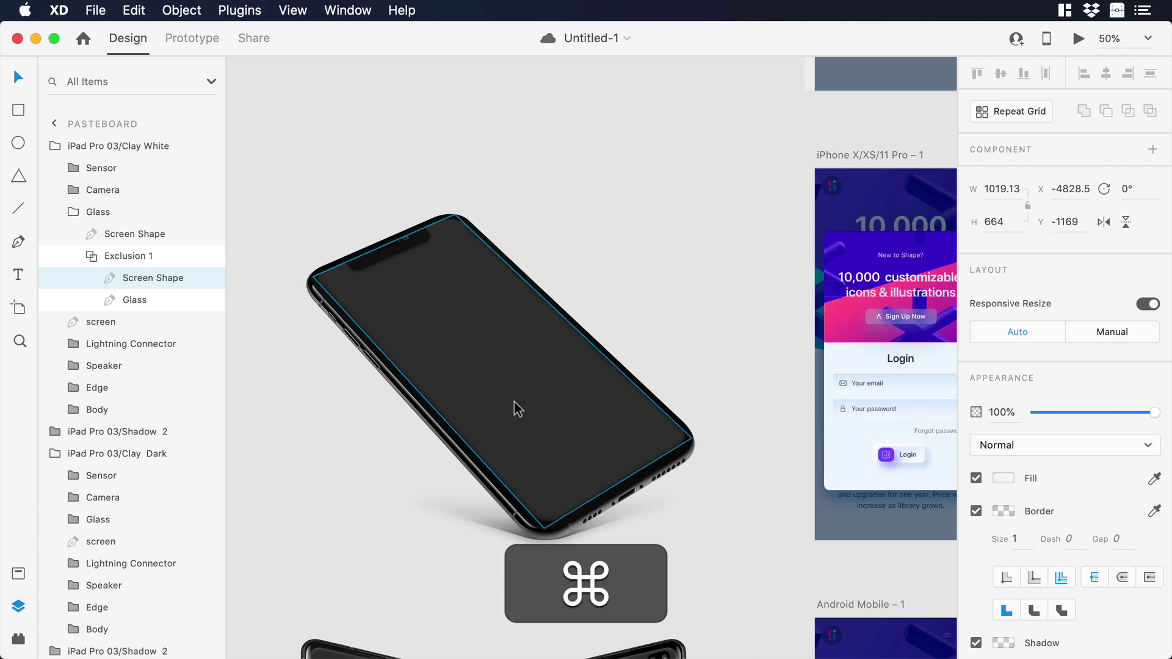
super+click(514, 402)
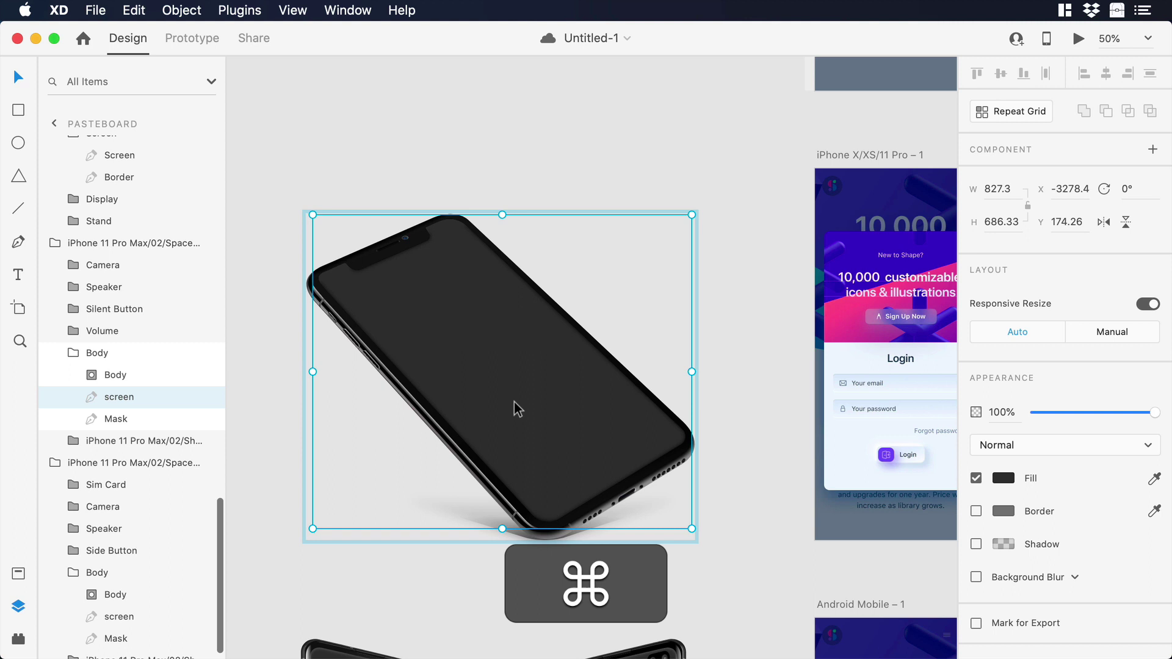
key(ctrl)
key(ctrl+a)
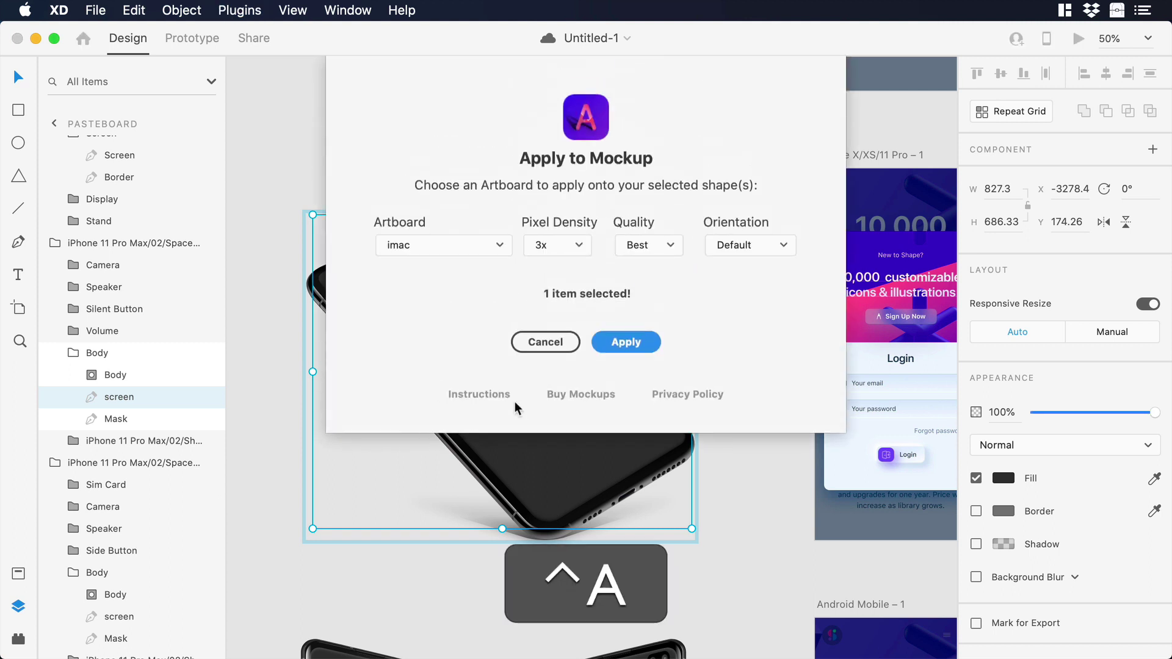
click(482, 246)
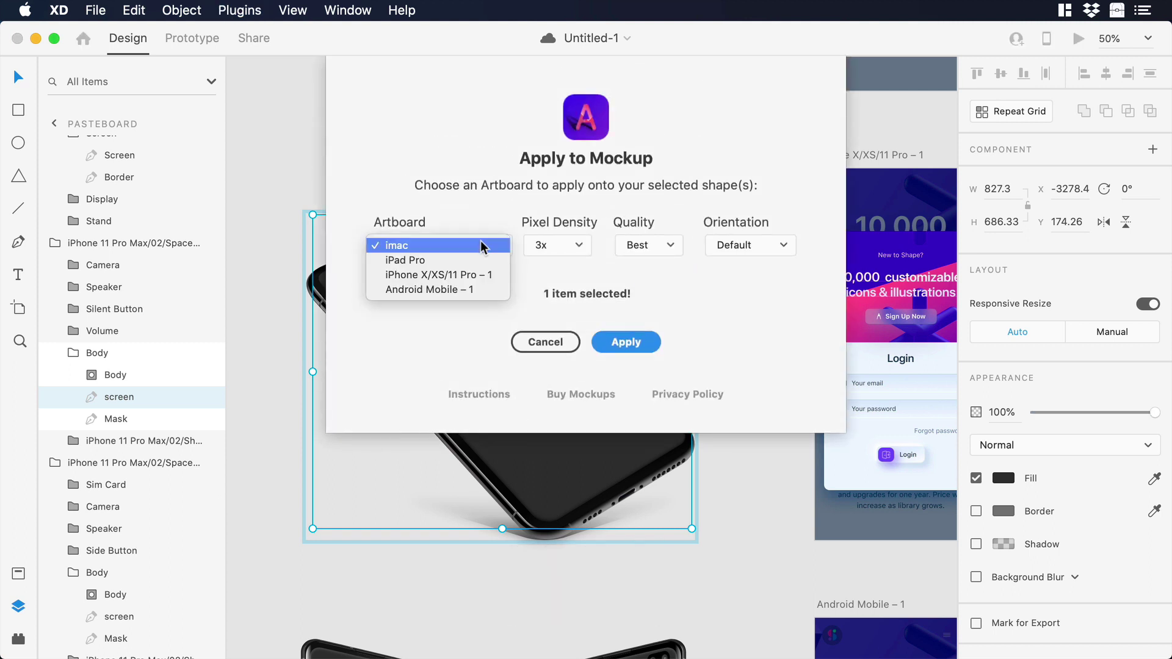
click(469, 275)
click(627, 342)
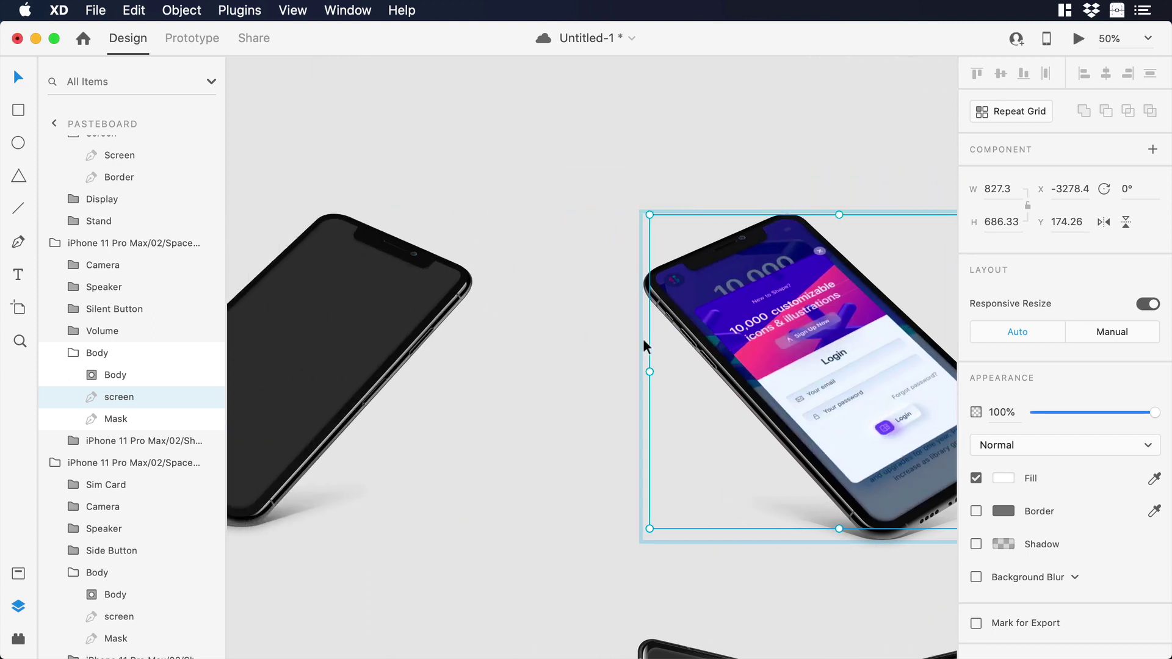
scroll(643, 338, left, 5)
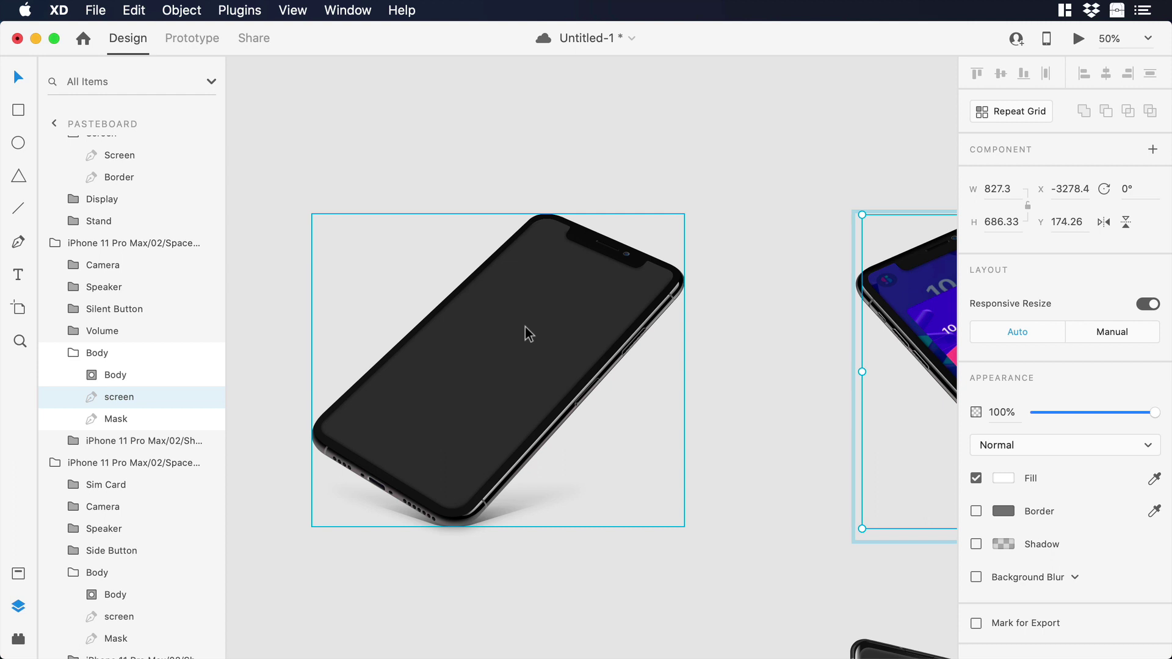
- Select the second iPhone's screen layer and apply the iPhone X/XS/11 Pro – 1 artboard with Ctrl+A
super+click(525, 327)
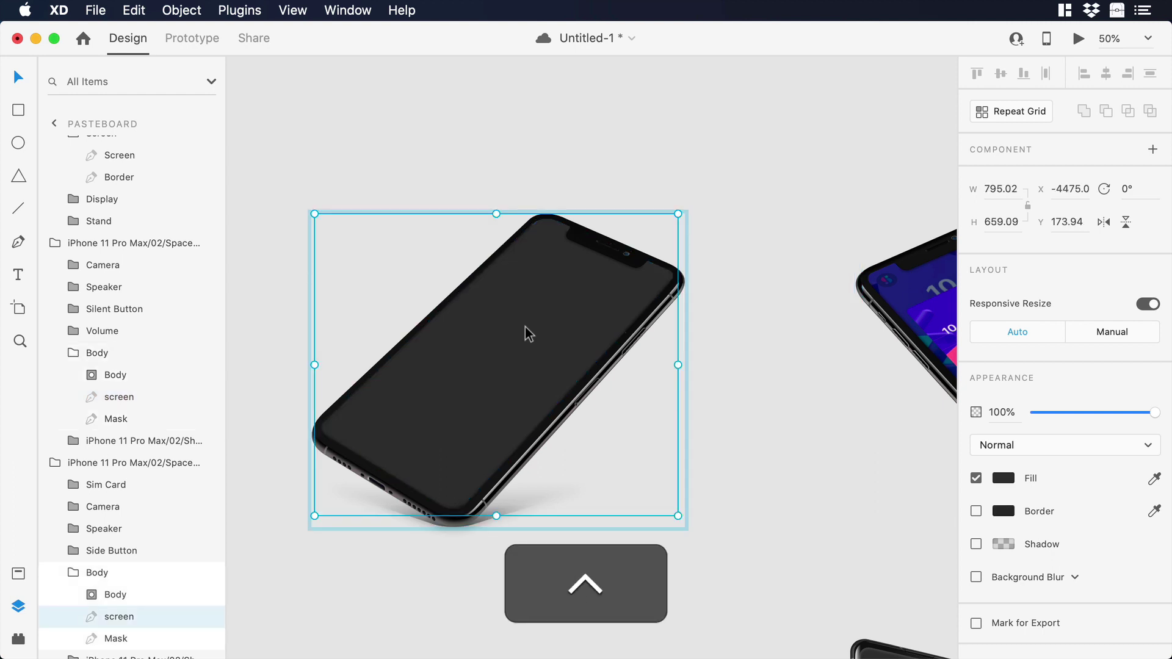
key(ctrl+a)
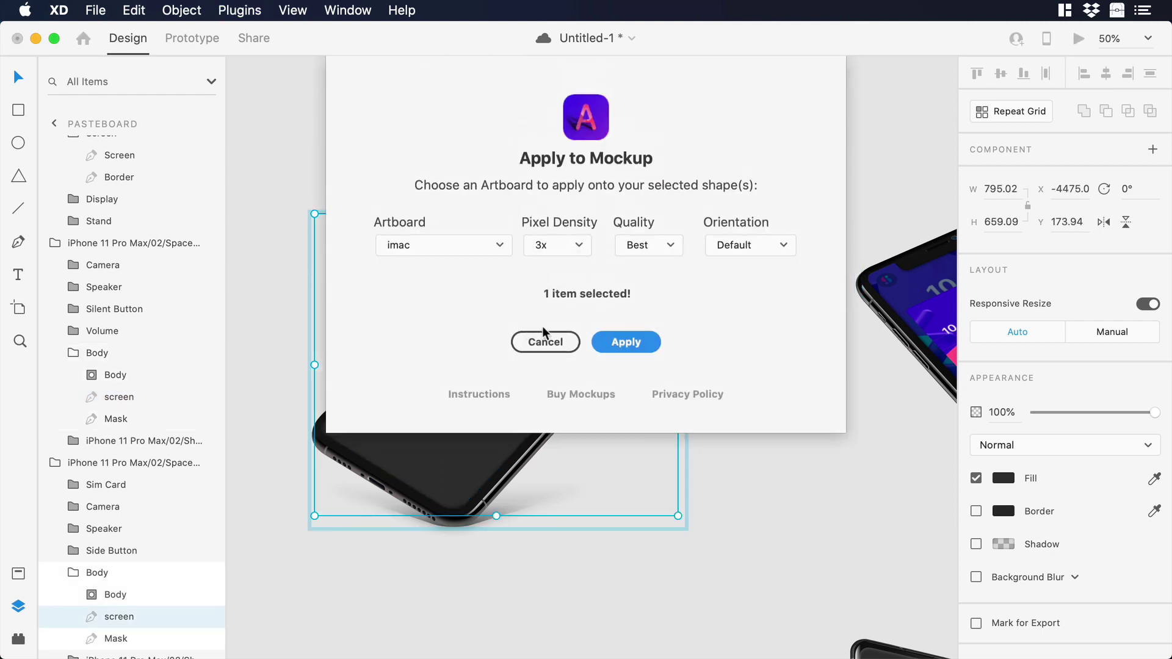
click(490, 249)
click(482, 267)
click(629, 342)
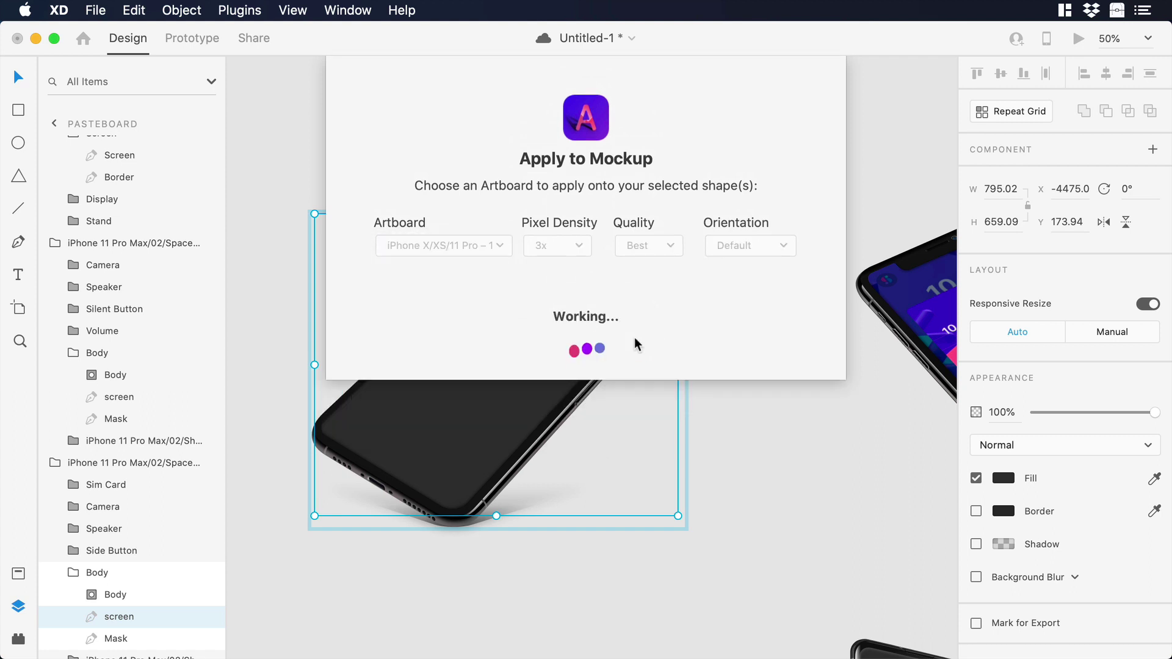
scroll(715, 393, right, 2)
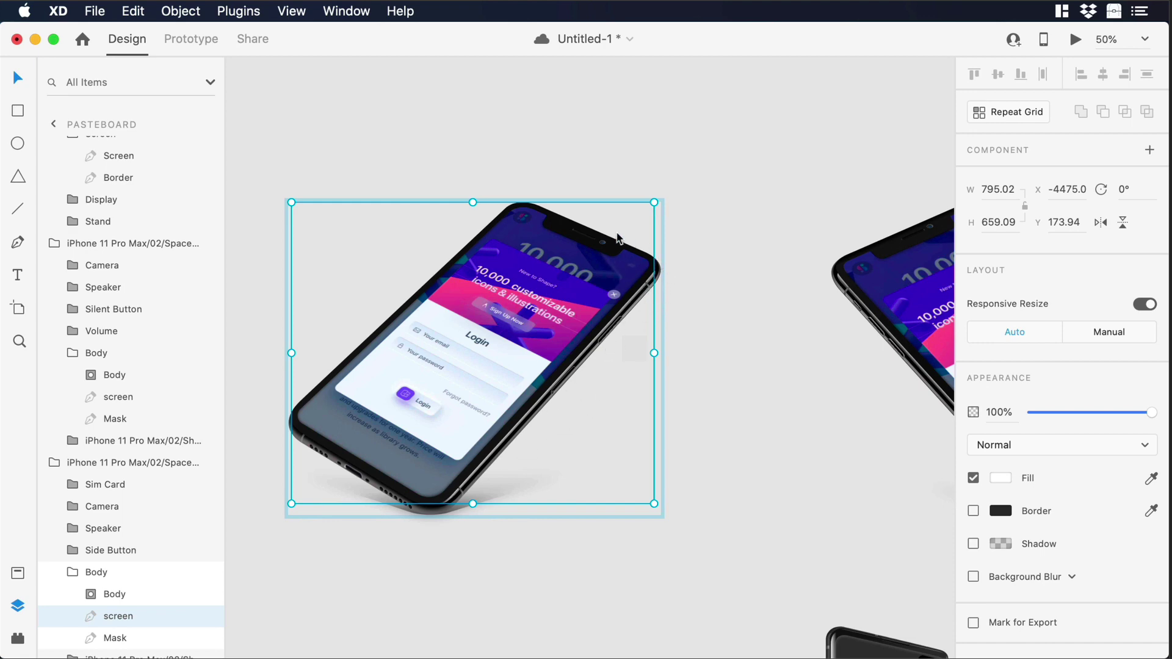
- Apply the Android Mobile – 1 artboard to the Galaxy S10+ screen layer with Angle's Apply to Mockup
scroll(634, 335, down, 10)
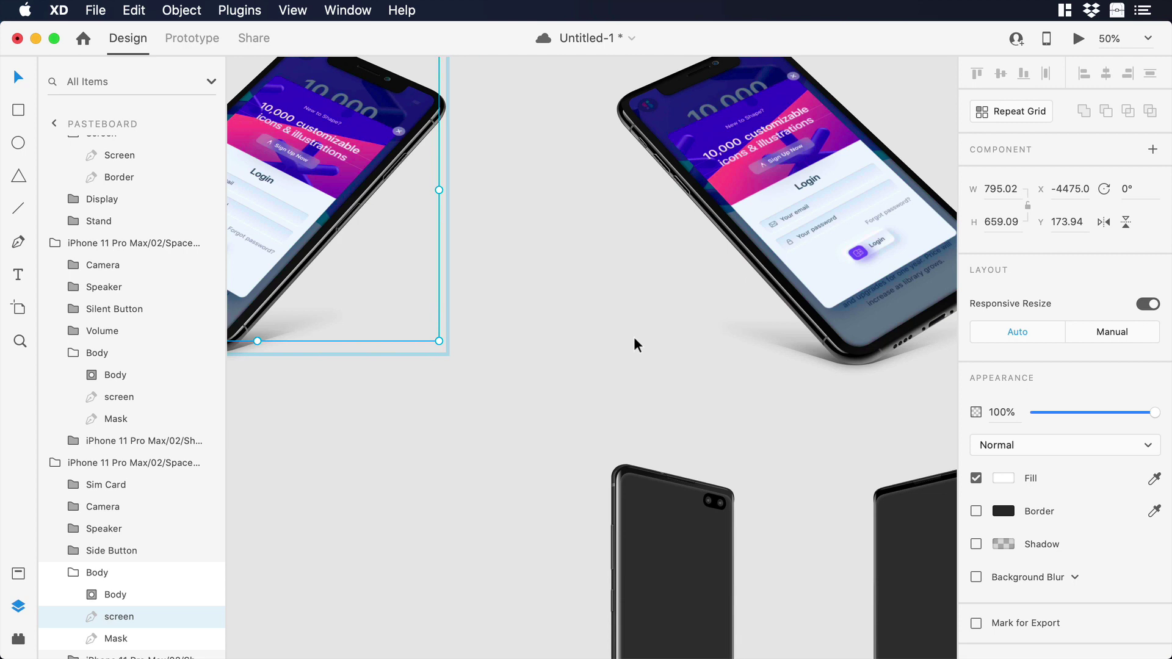
scroll(633, 336, left, 2)
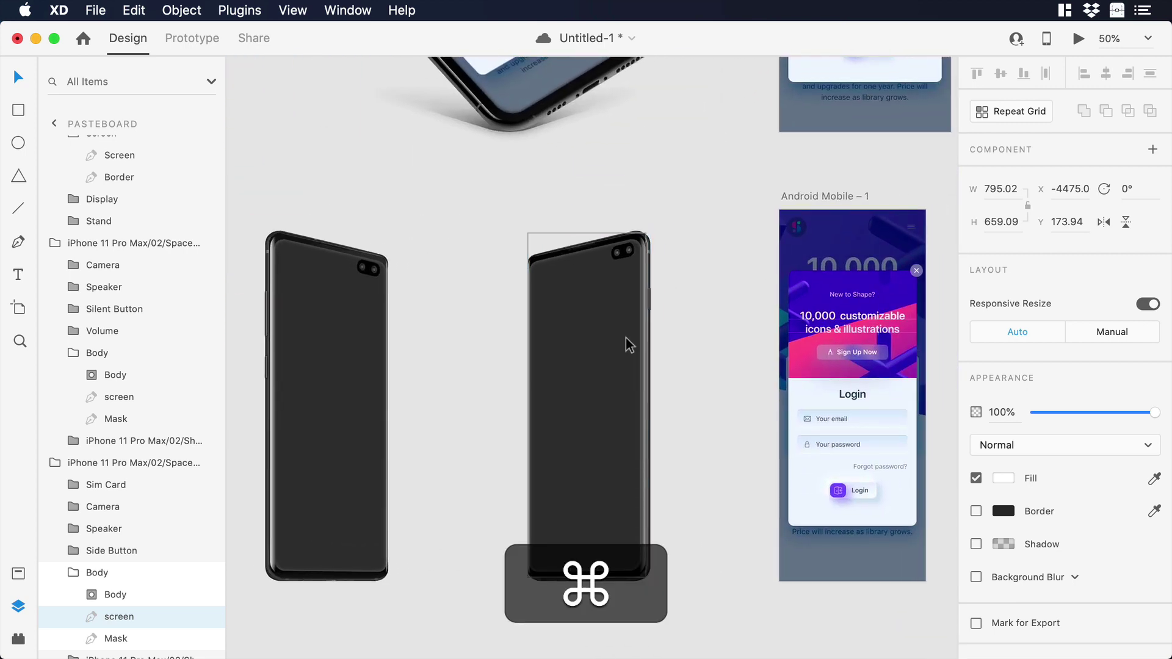
super+click(625, 338)
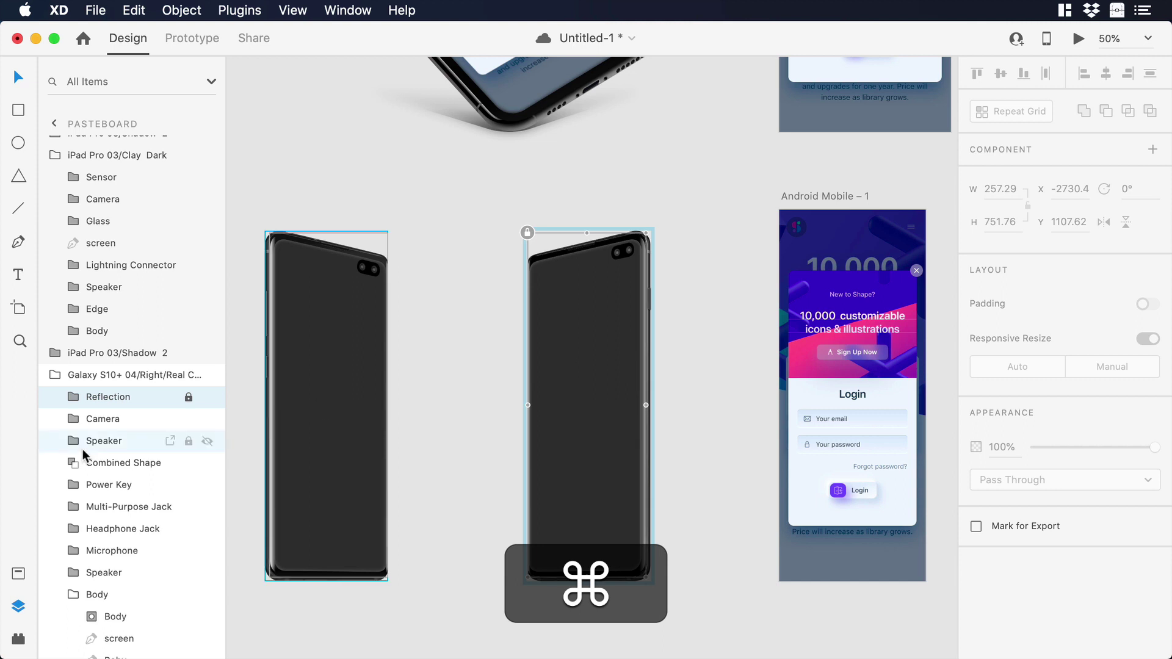
scroll(145, 458, down, 5)
click(130, 493)
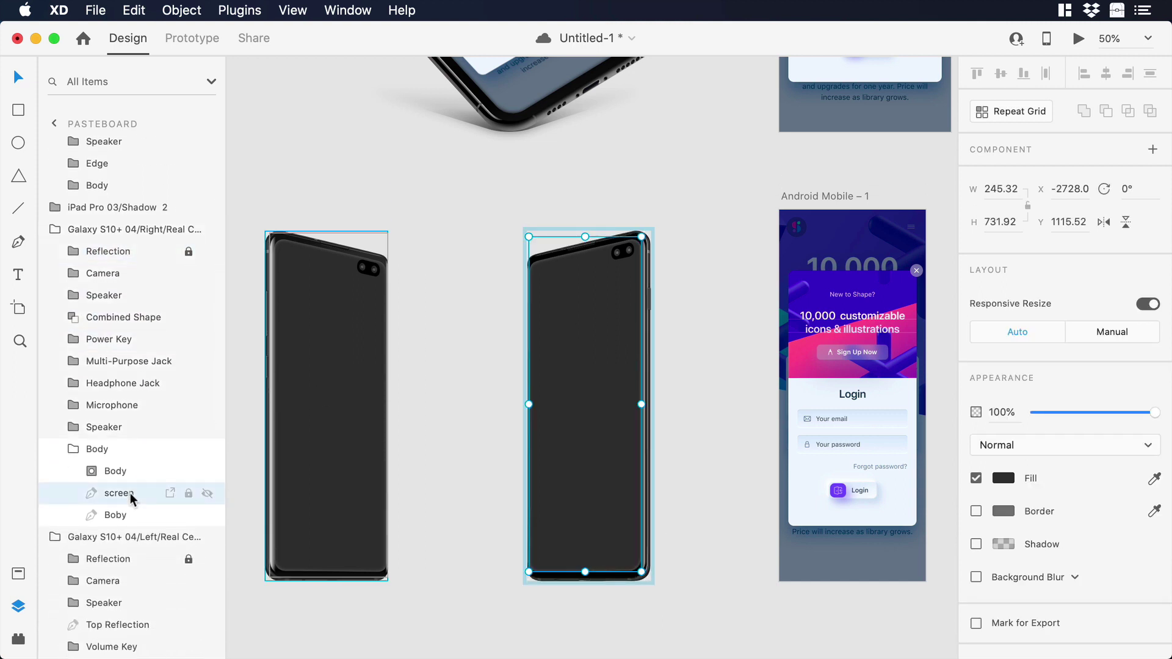
key(ctrl)
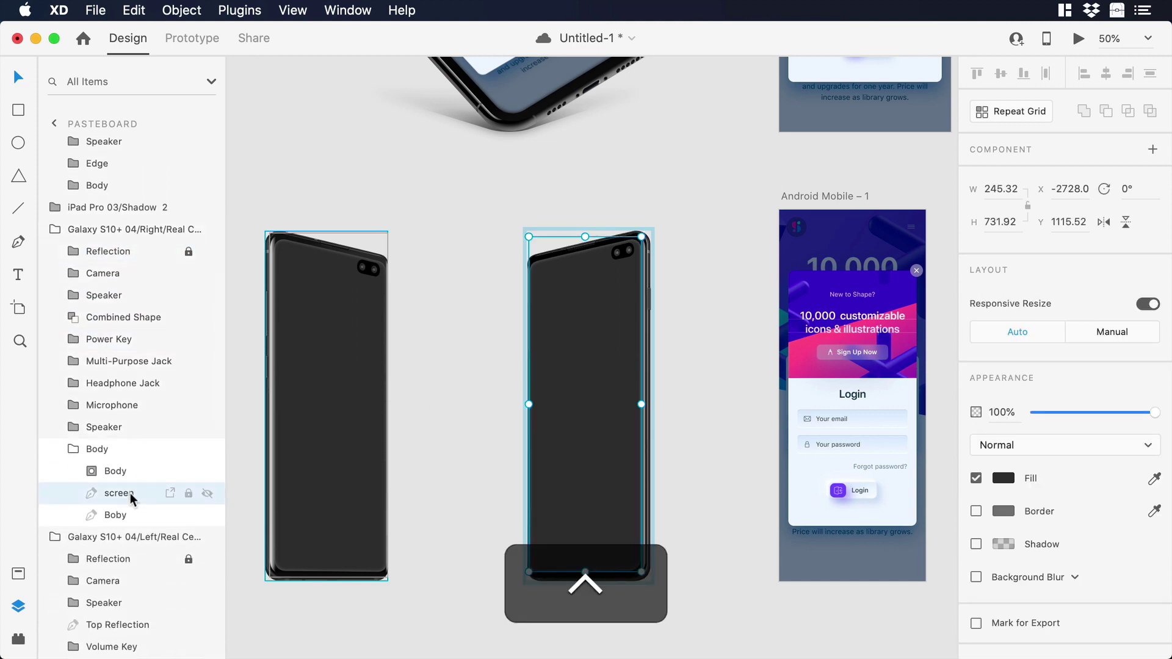
key(ctrl+a)
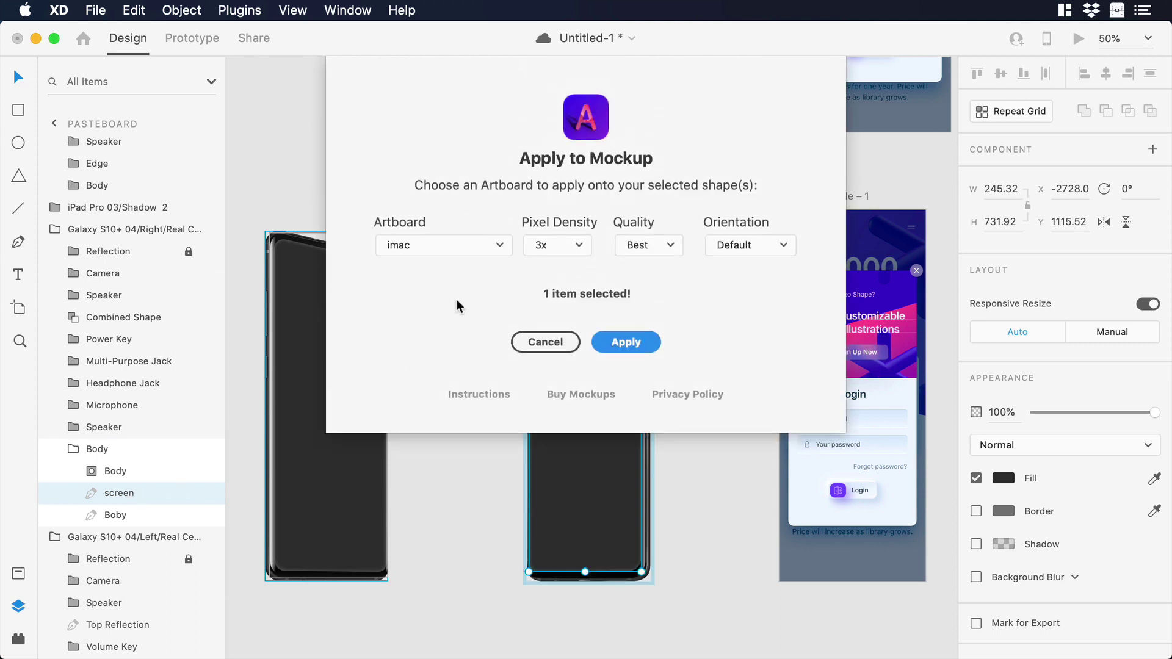
click(470, 245)
click(464, 290)
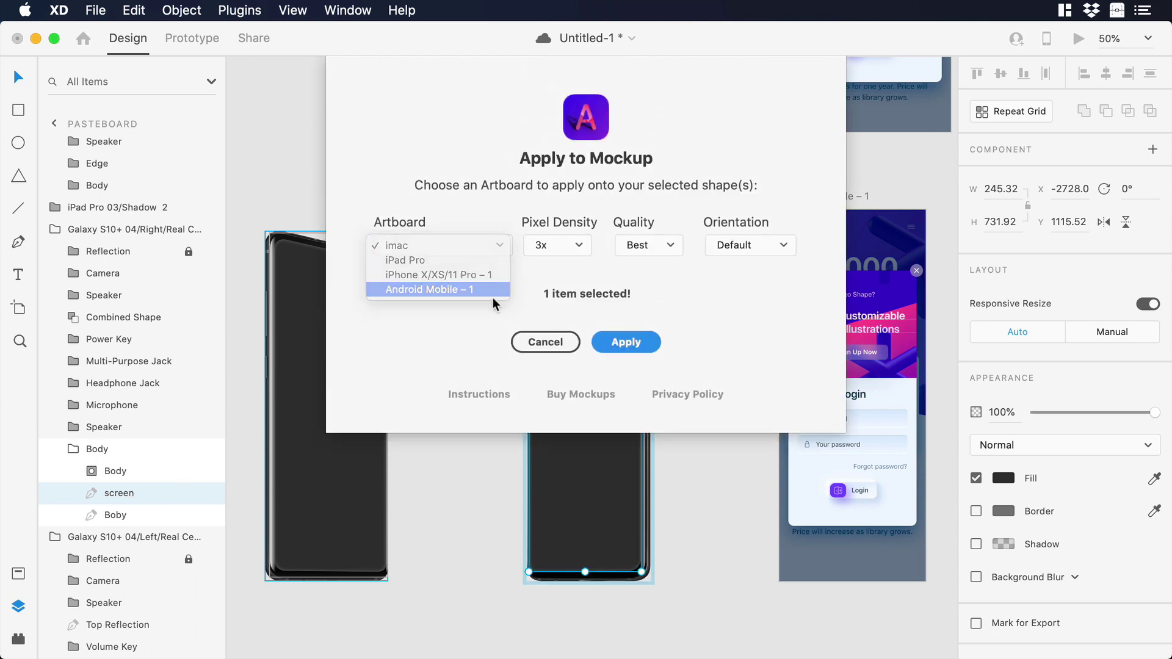
click(639, 346)
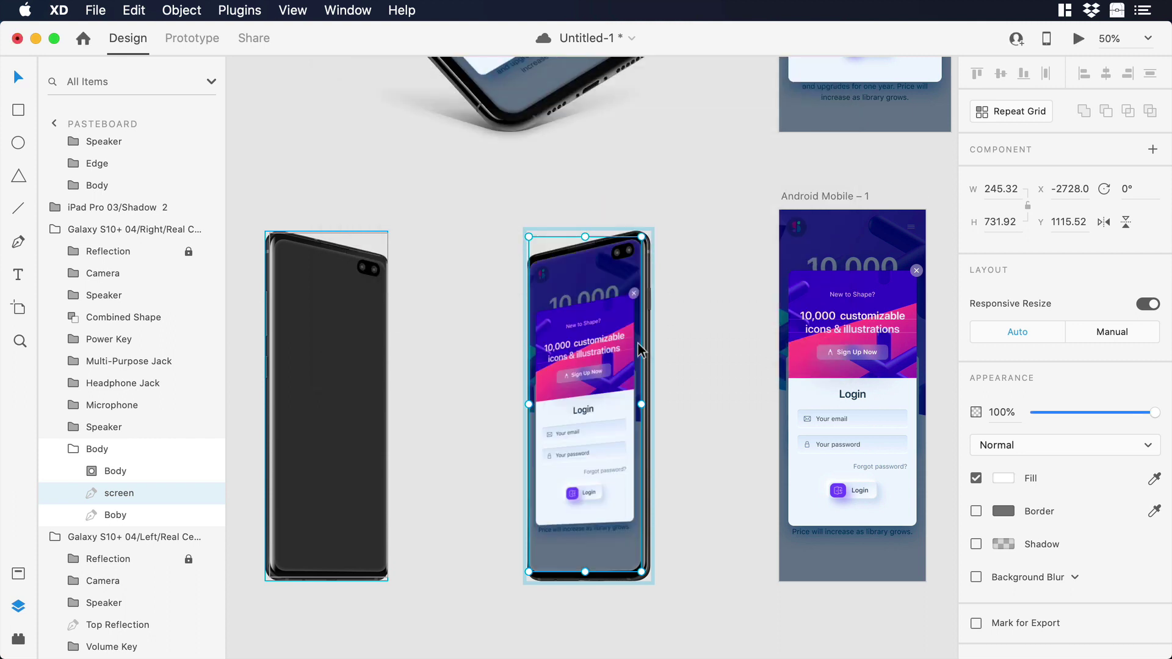
- Put the Android Mobile – 1 artboard on the left Galaxy S10+ phone's screen via Angle
ctrl+click(347, 342)
scroll(124, 464, down, 5)
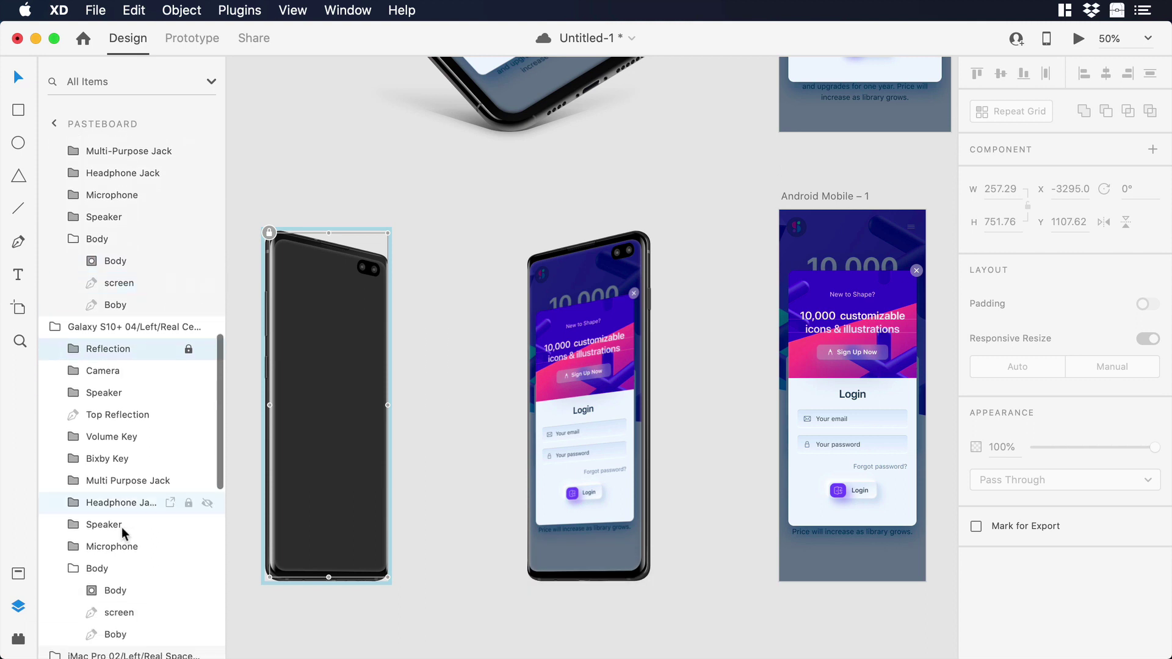
click(119, 605)
key(ctrl+a)
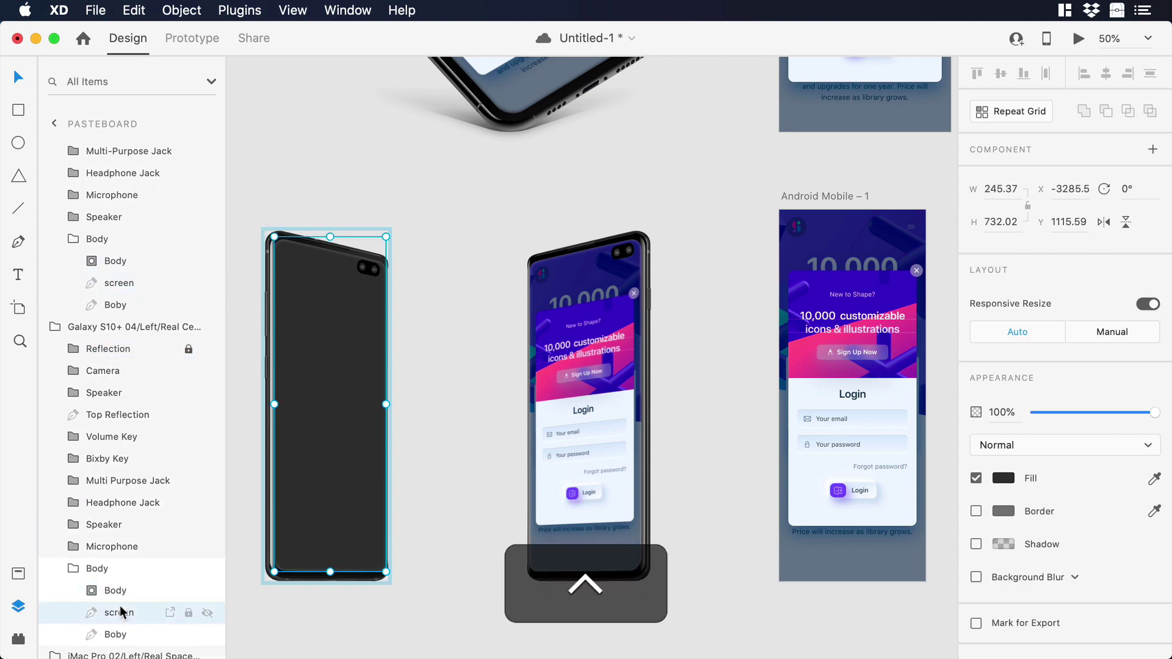
click(426, 244)
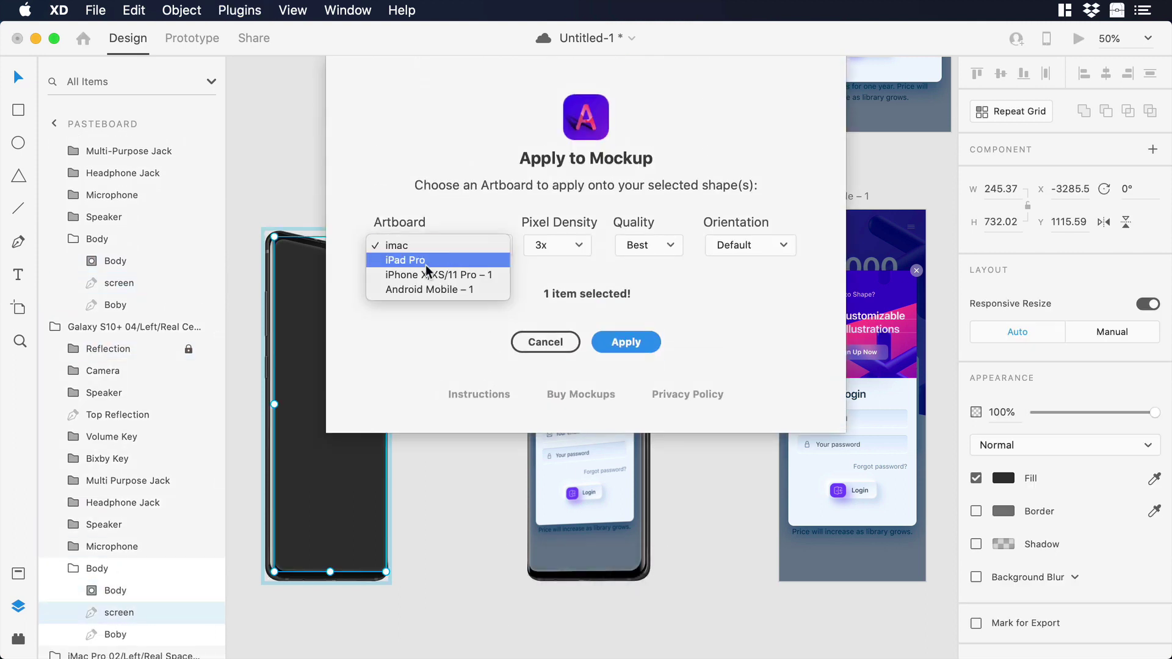
click(424, 289)
click(620, 343)
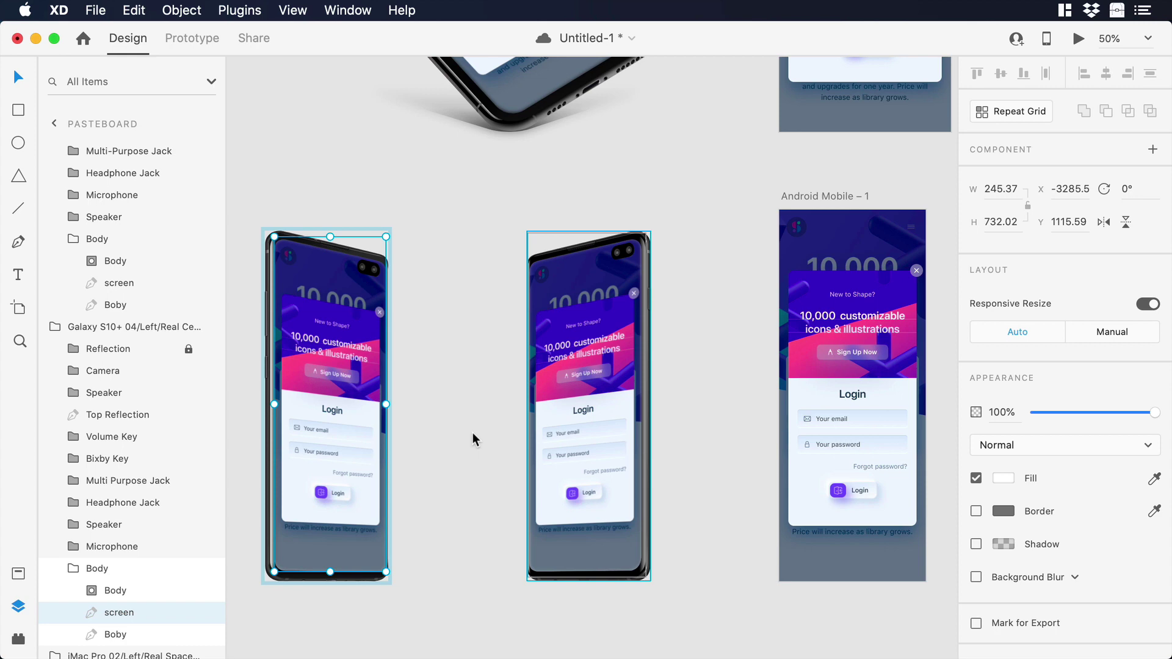
- Zoom out to 15% and deselect to view all device mockups beside their login artboards
scroll(473, 432, down, 10)
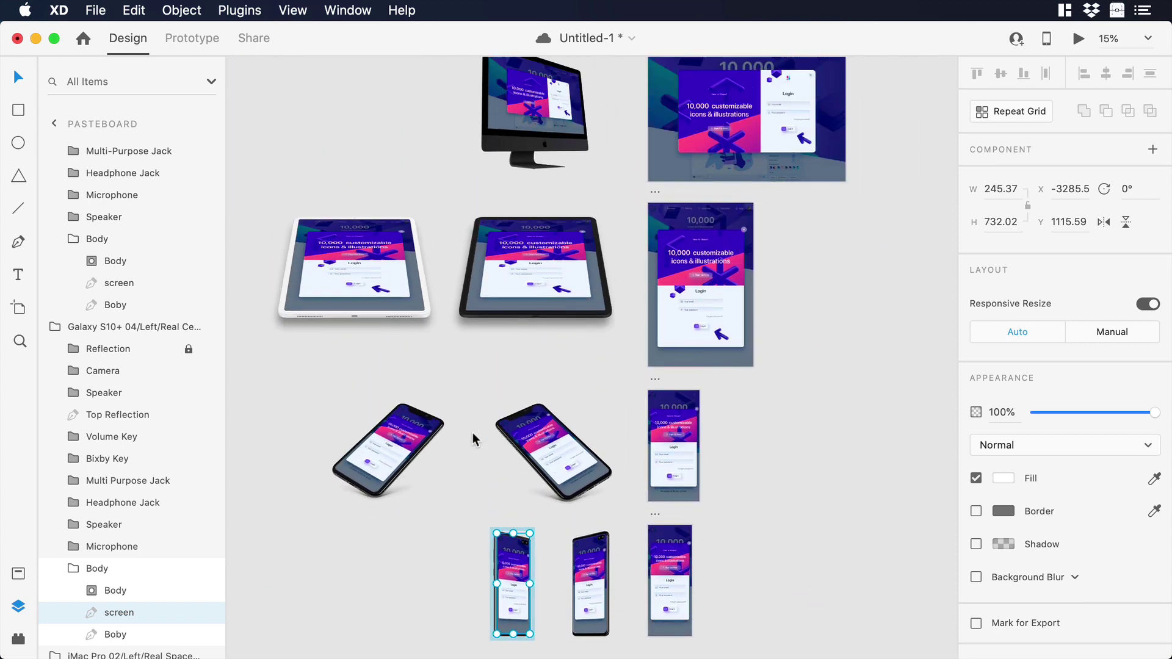
scroll(474, 437, up, 2)
scroll(474, 437, right, 3)
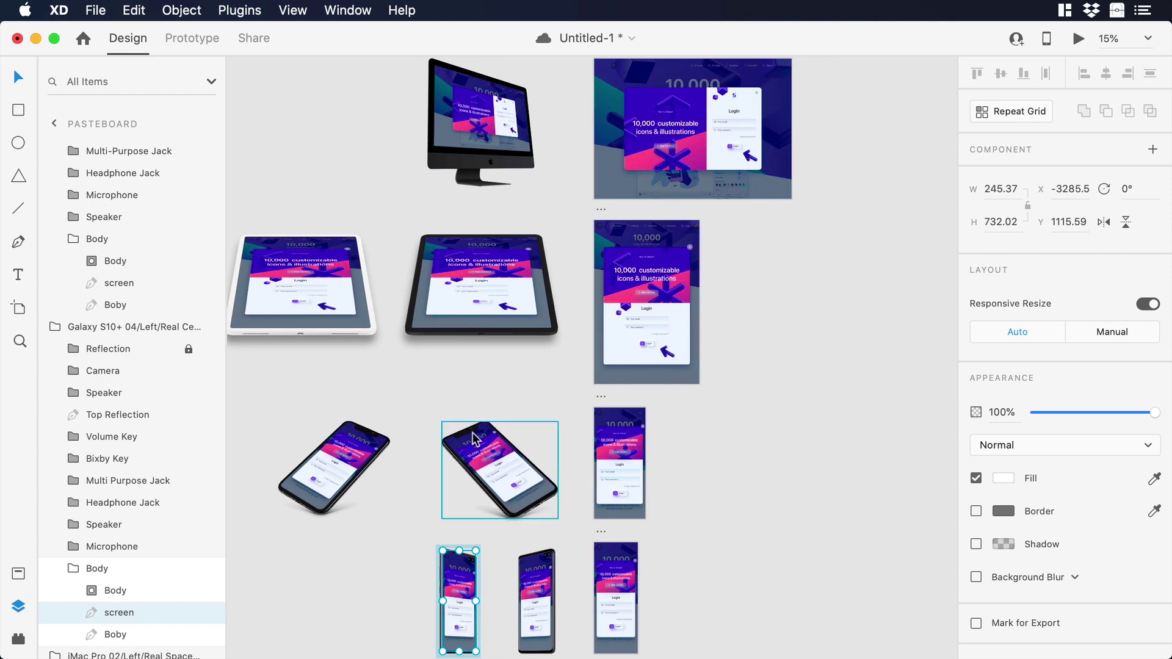
scroll(475, 438, left, 1)
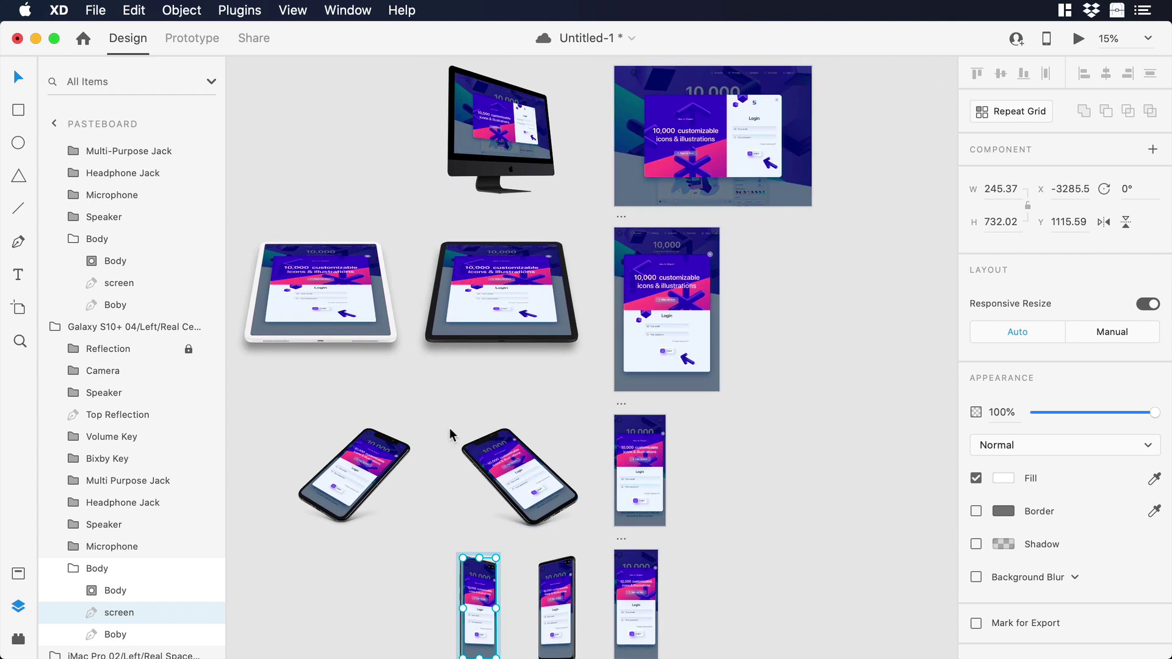
click(450, 432)
scroll(450, 434, up, 2)
scroll(450, 433, right, 1)
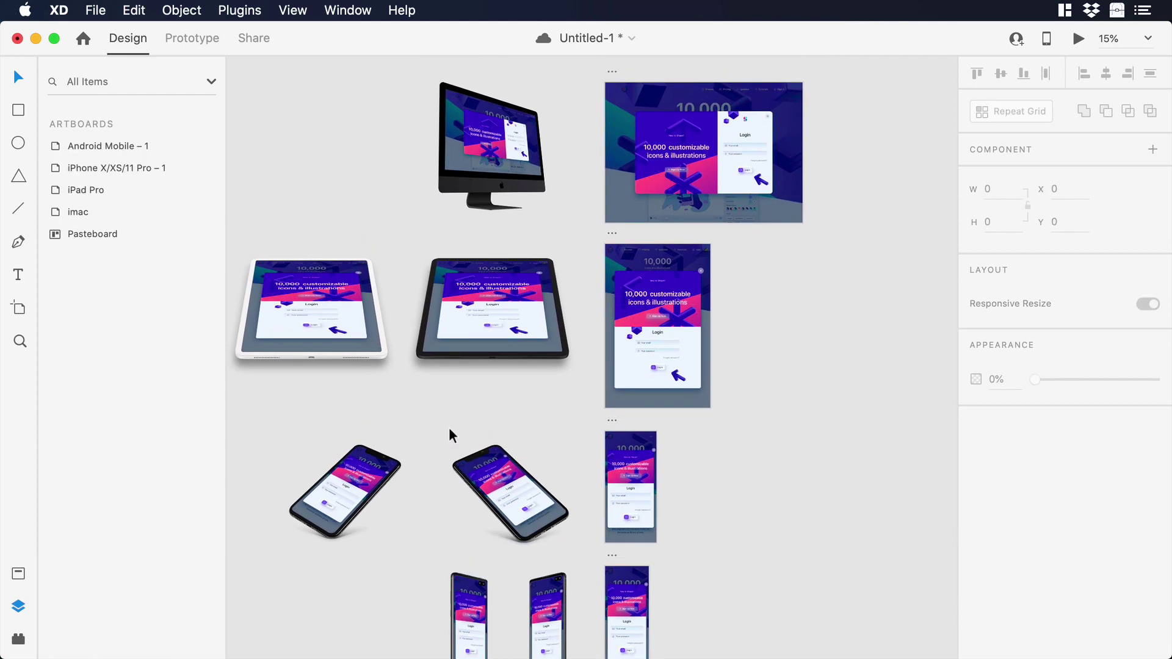